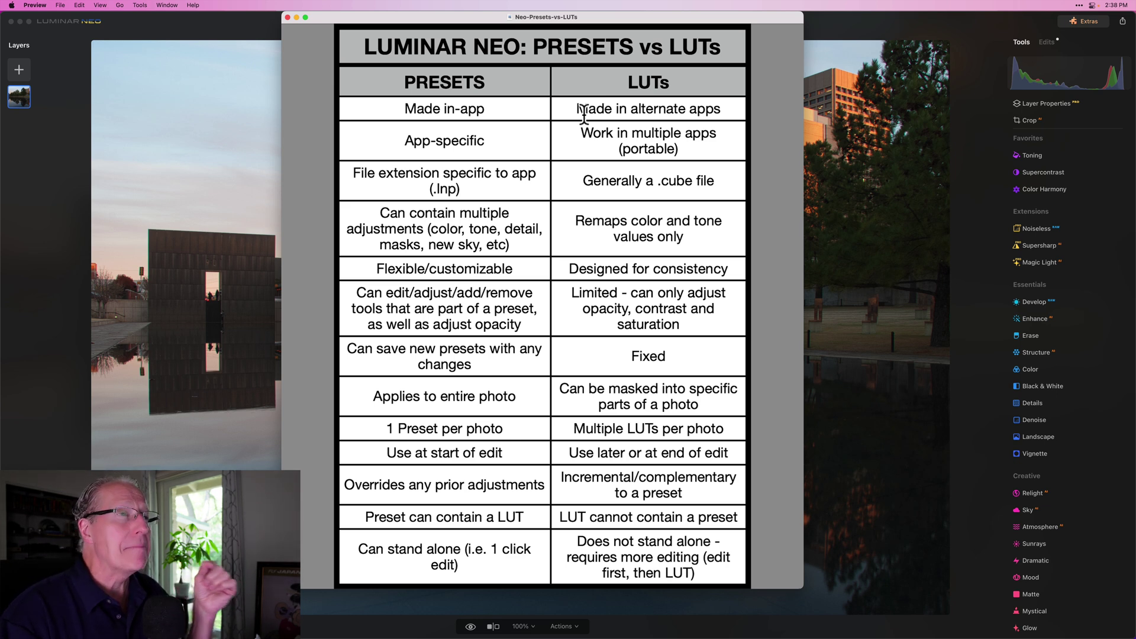
# Step: Review the Presets vs LUTs comparison chart row by row, from how they are made to whether they stand alone
pyautogui.click(589, 116)
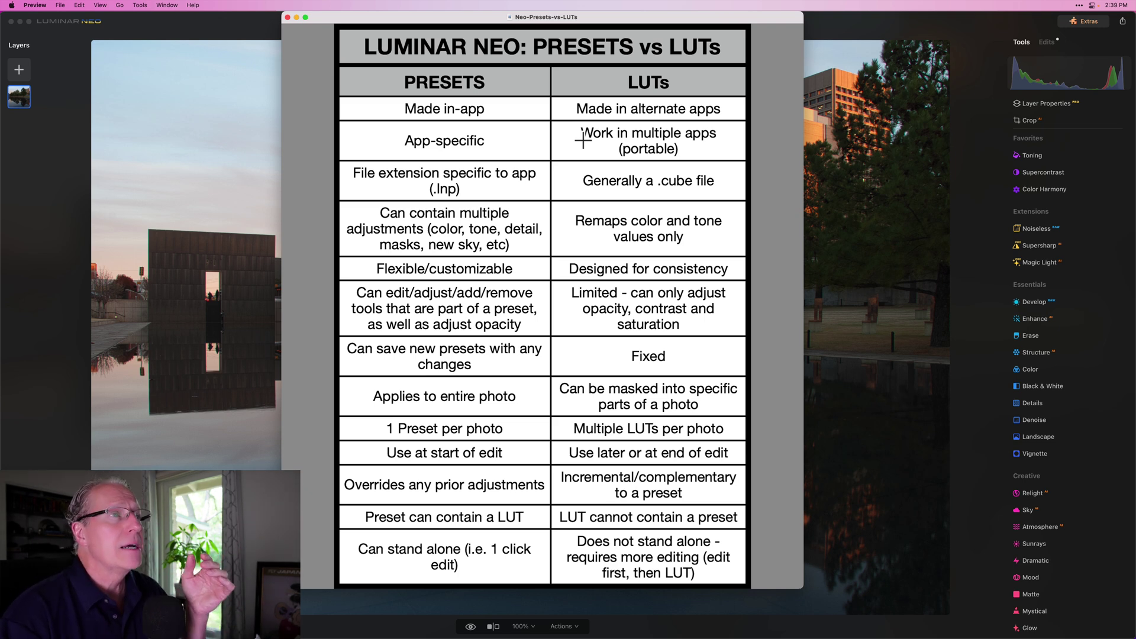
pyautogui.click(564, 169)
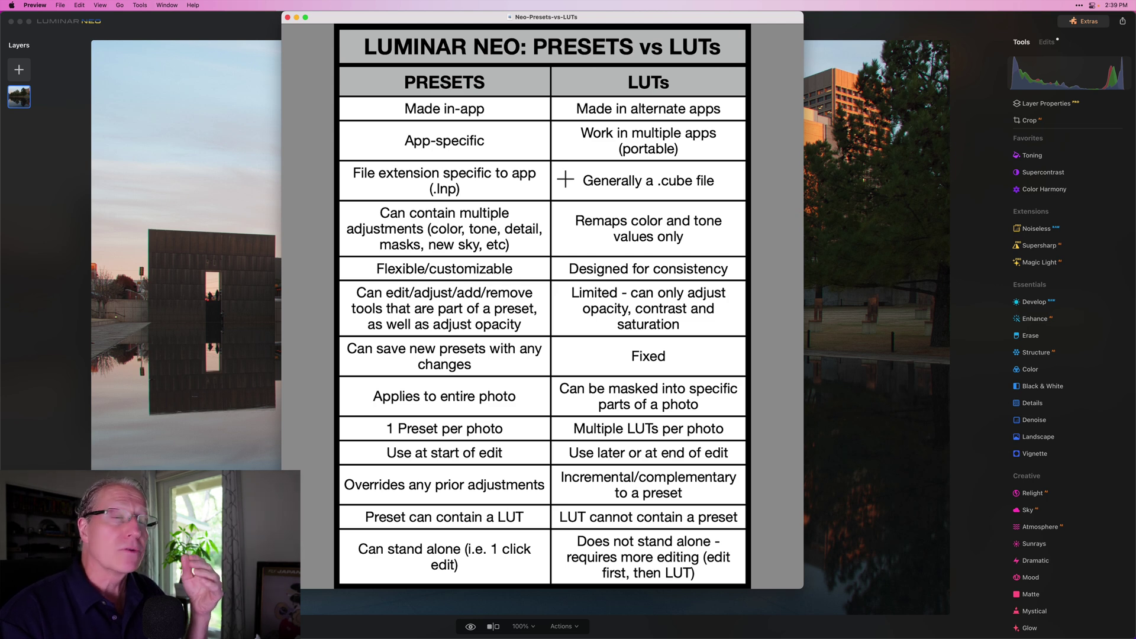
pyautogui.click(575, 180)
pyautogui.click(548, 185)
pyautogui.click(576, 196)
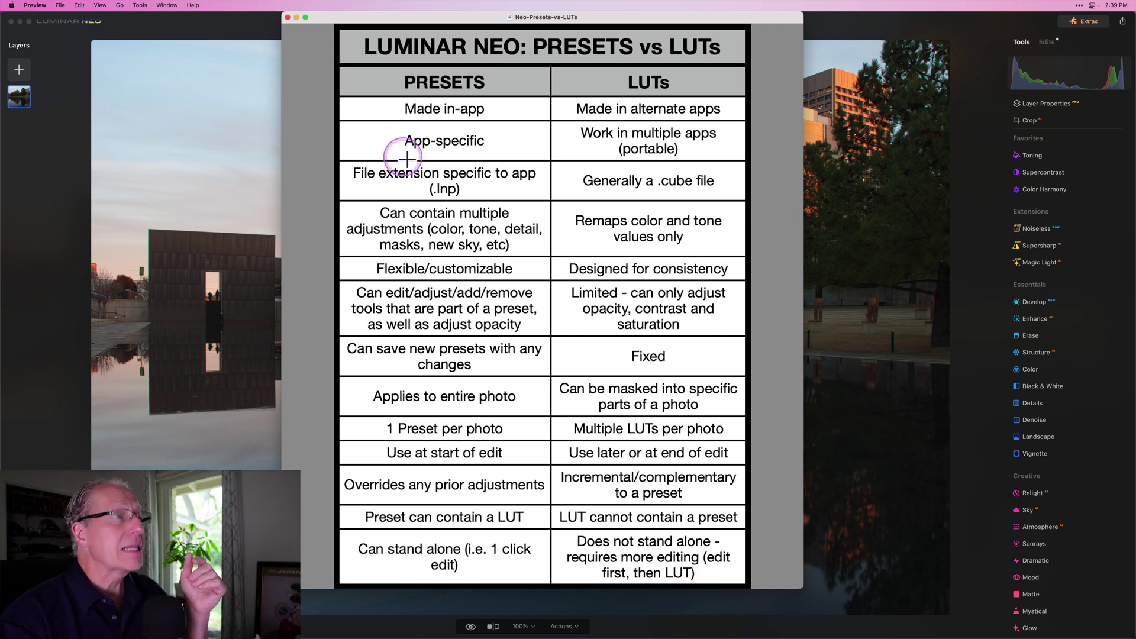
pyautogui.click(412, 186)
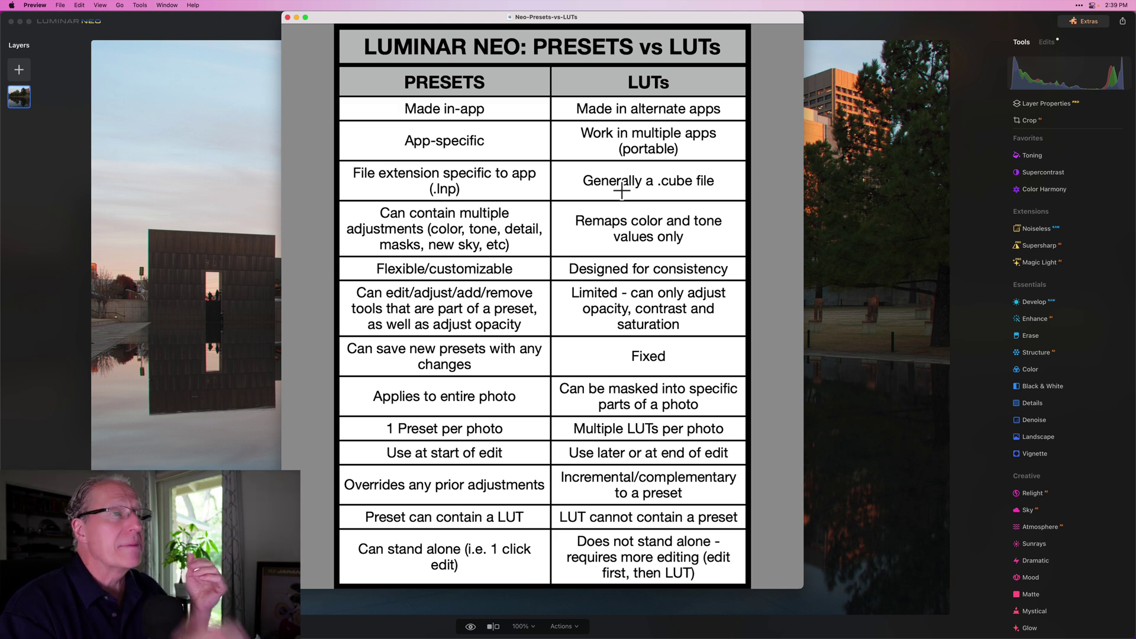
pyautogui.click(545, 220)
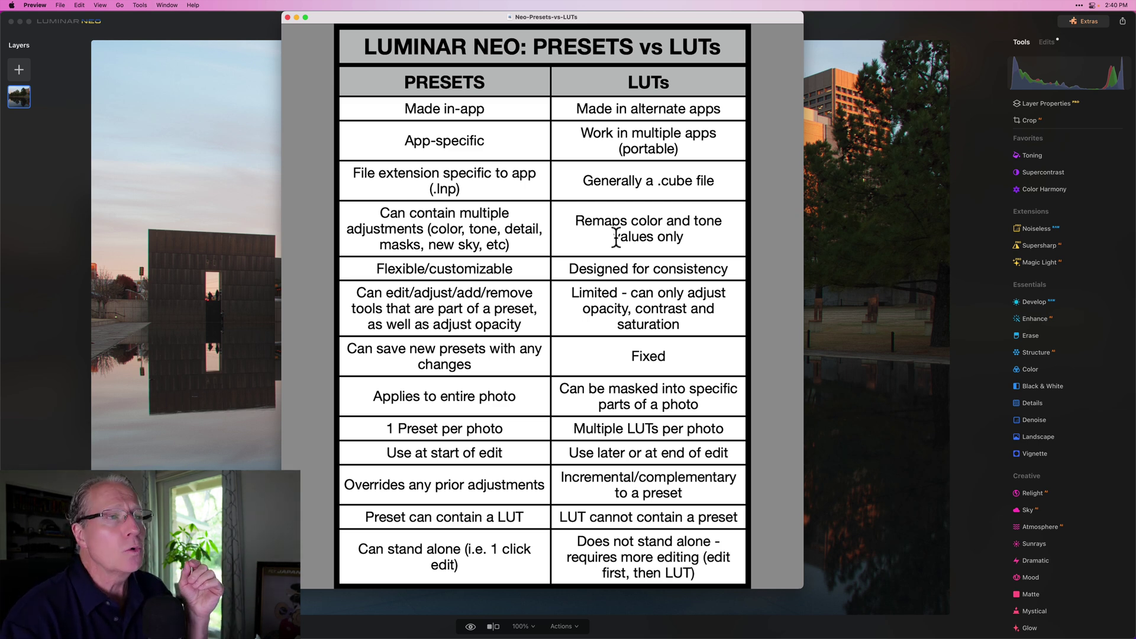
pyautogui.click(591, 232)
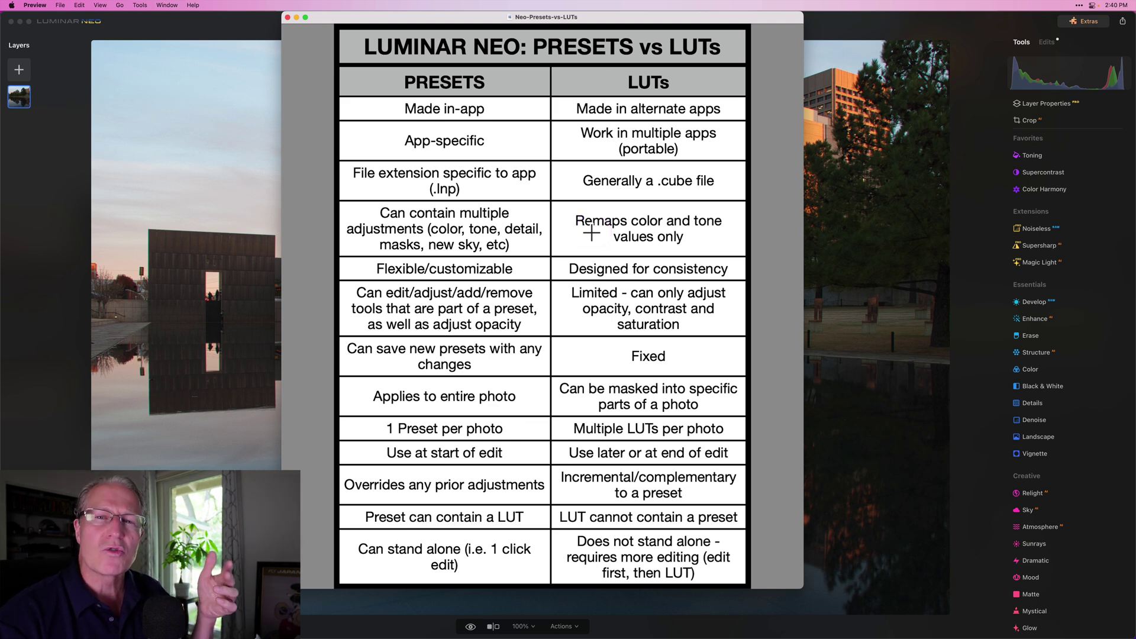
pyautogui.moveTo(520, 223)
pyautogui.mouseDown()
pyautogui.moveTo(435, 231)
pyautogui.moveTo(393, 214)
pyautogui.moveTo(354, 237)
pyautogui.mouseUp()
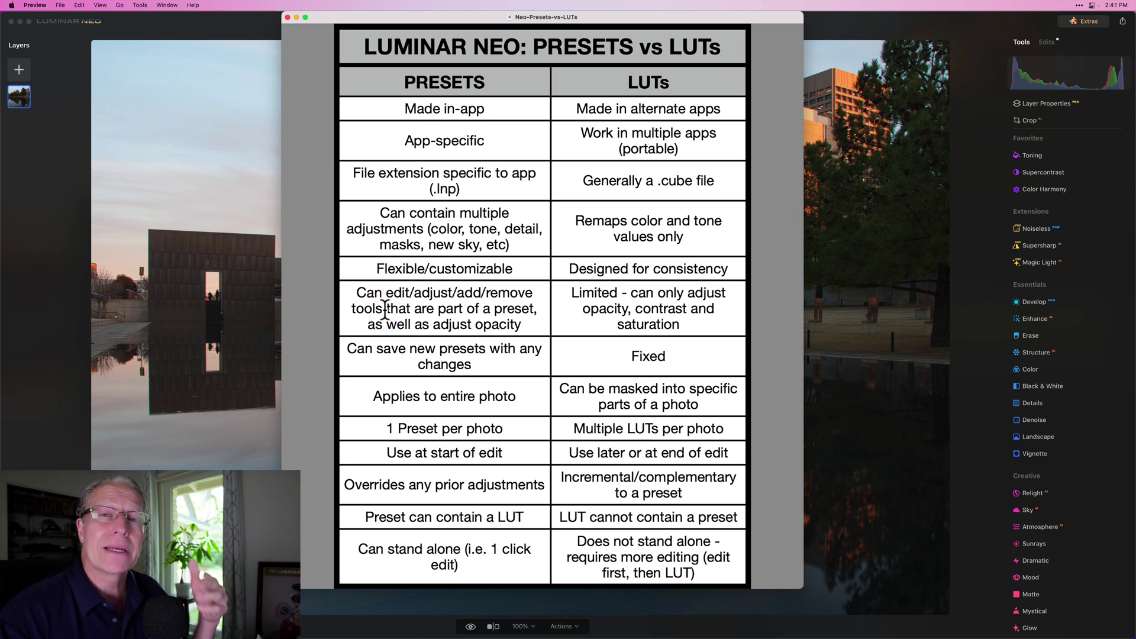
pyautogui.click(446, 344)
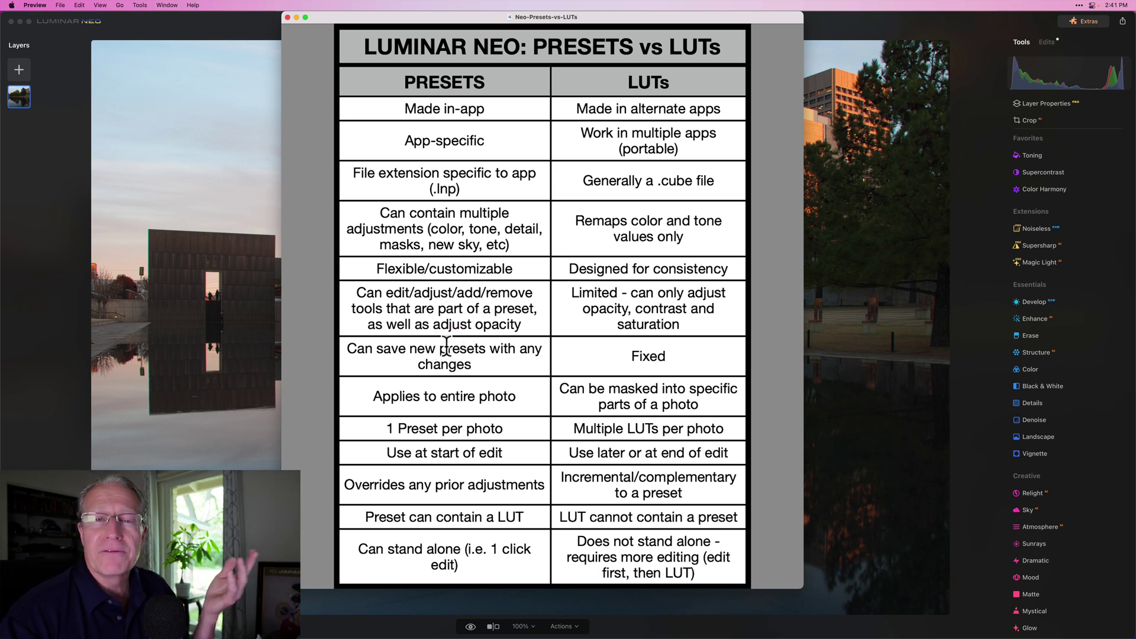
pyautogui.click(479, 333)
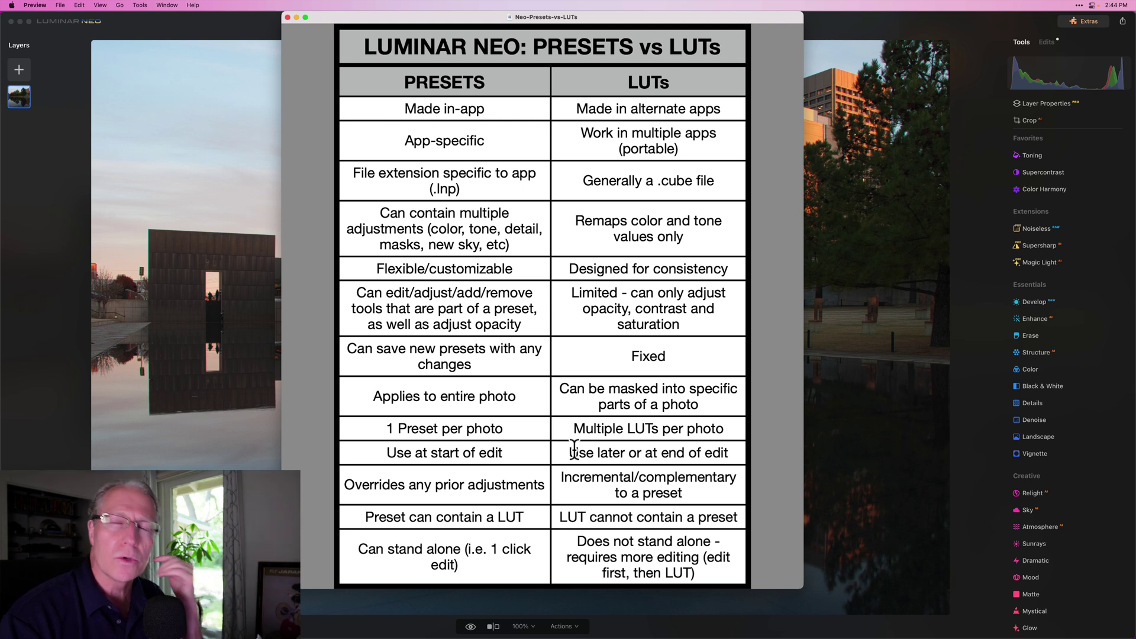
pyautogui.click(583, 484)
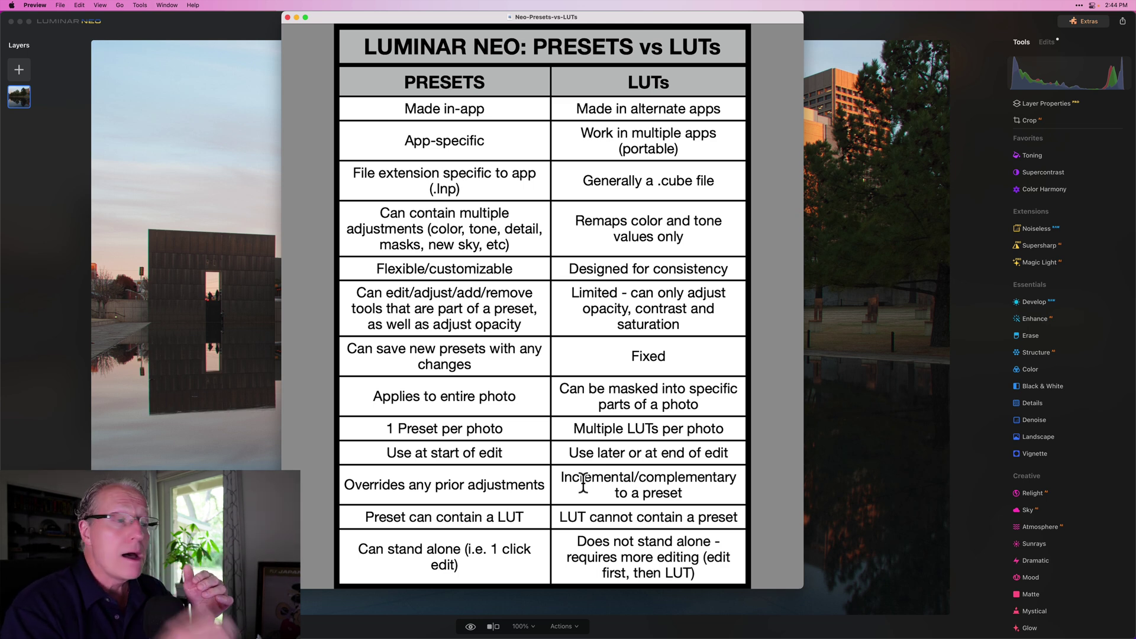
pyautogui.moveTo(551, 514); pyautogui.dragTo(488, 521)
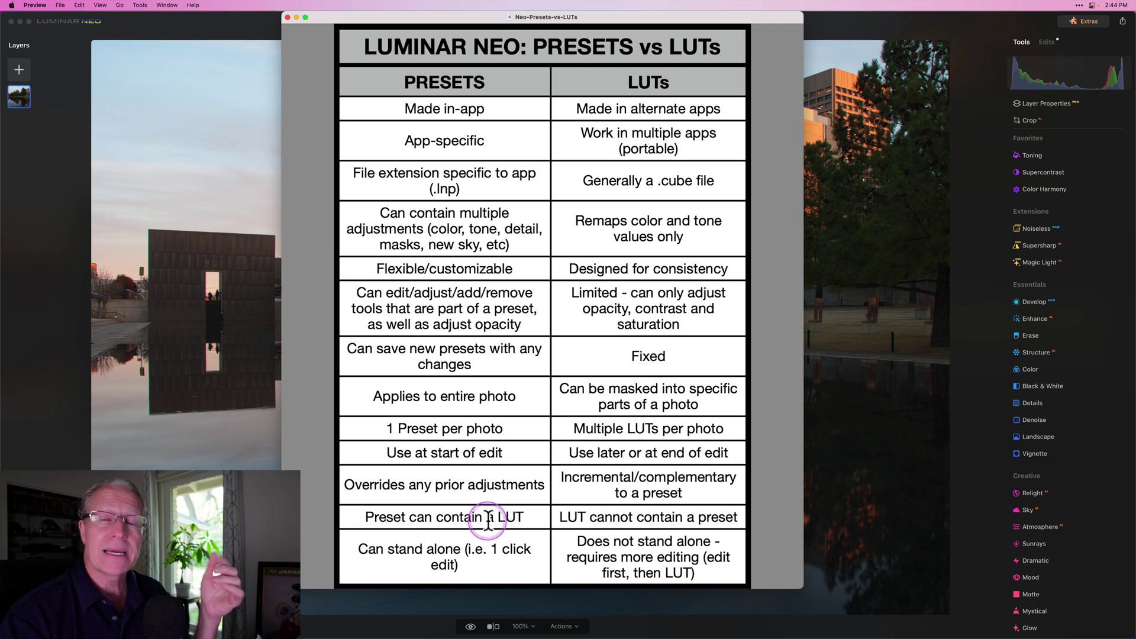
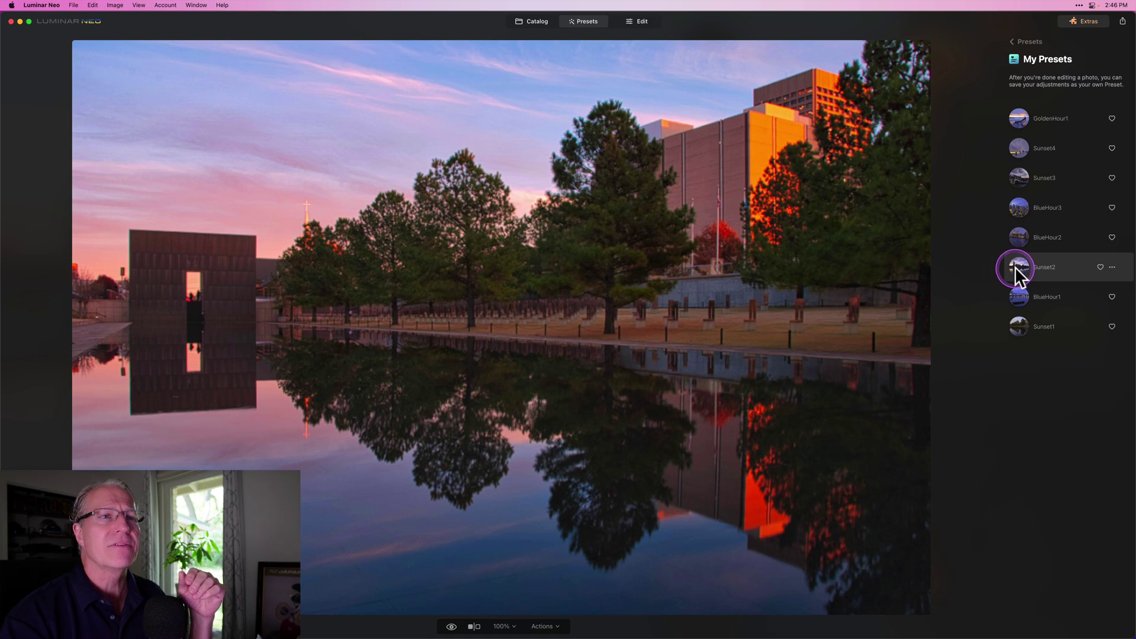
# Step: Apply the Sunset2 preset from My Presets at 100 opacity and compare the photo before and after
pyautogui.click(1014, 266)
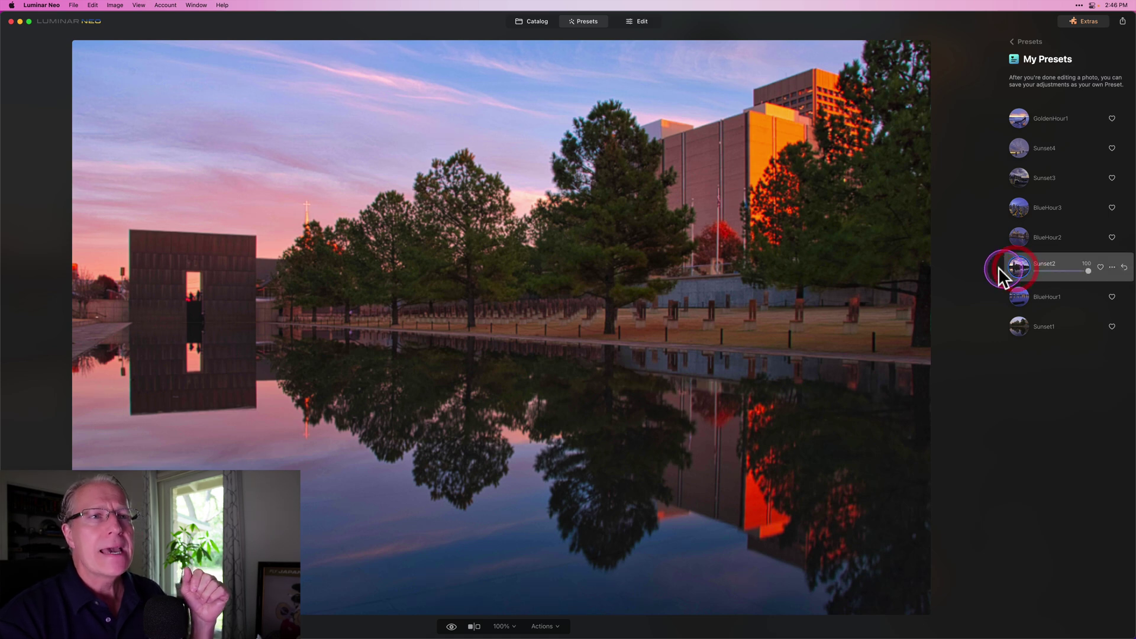
pyautogui.click(964, 270)
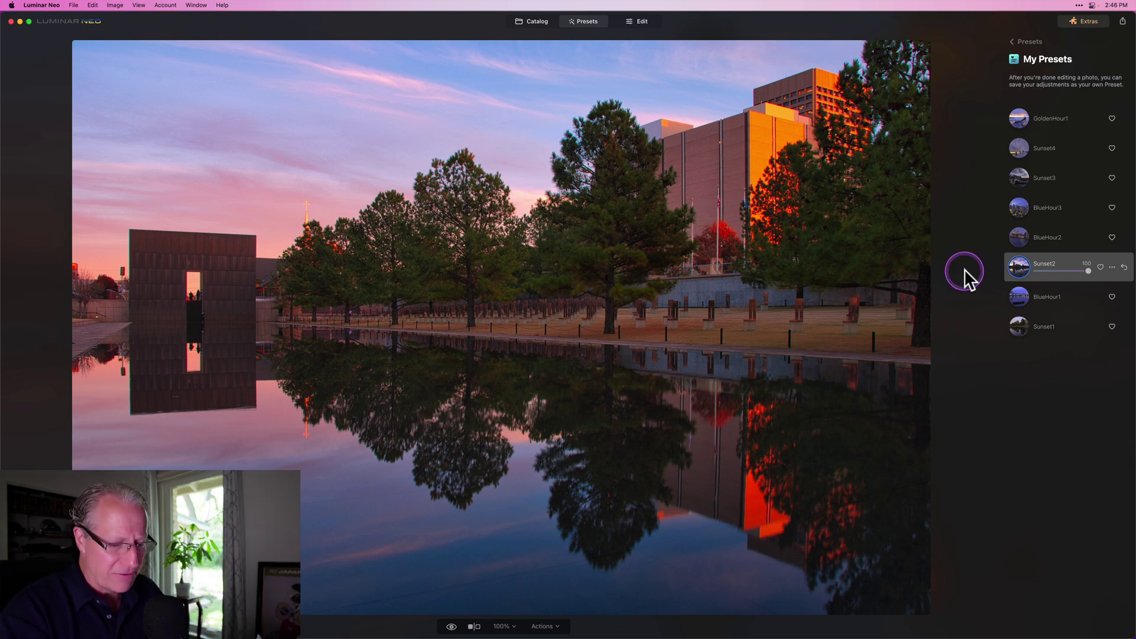
pyautogui.press('\\')
pyautogui.press('\\')
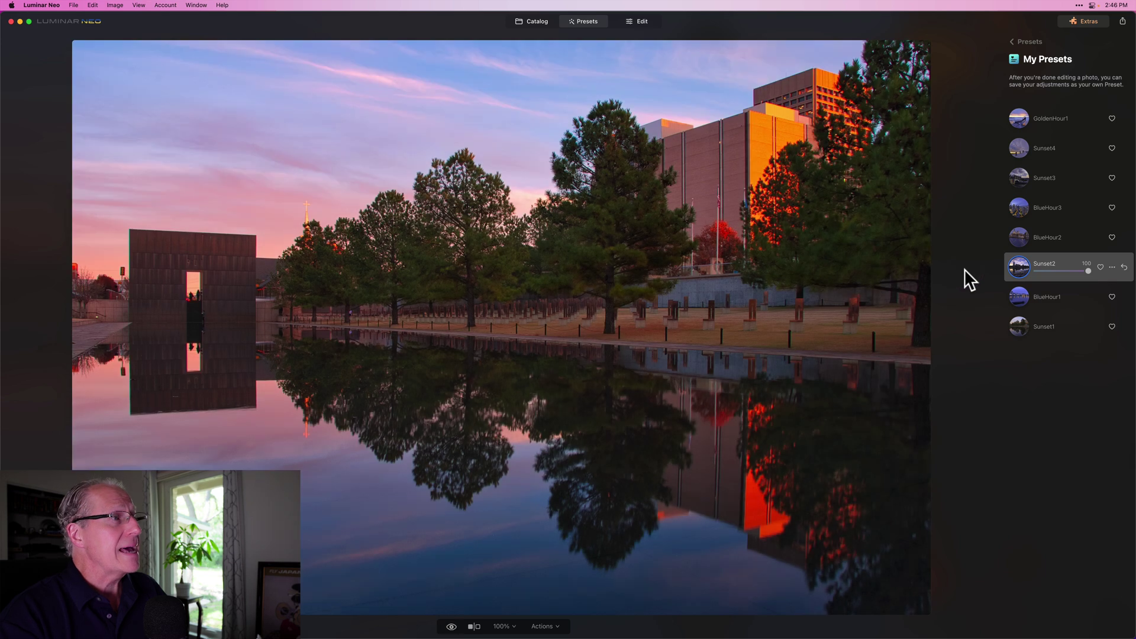
pyautogui.click(1087, 271)
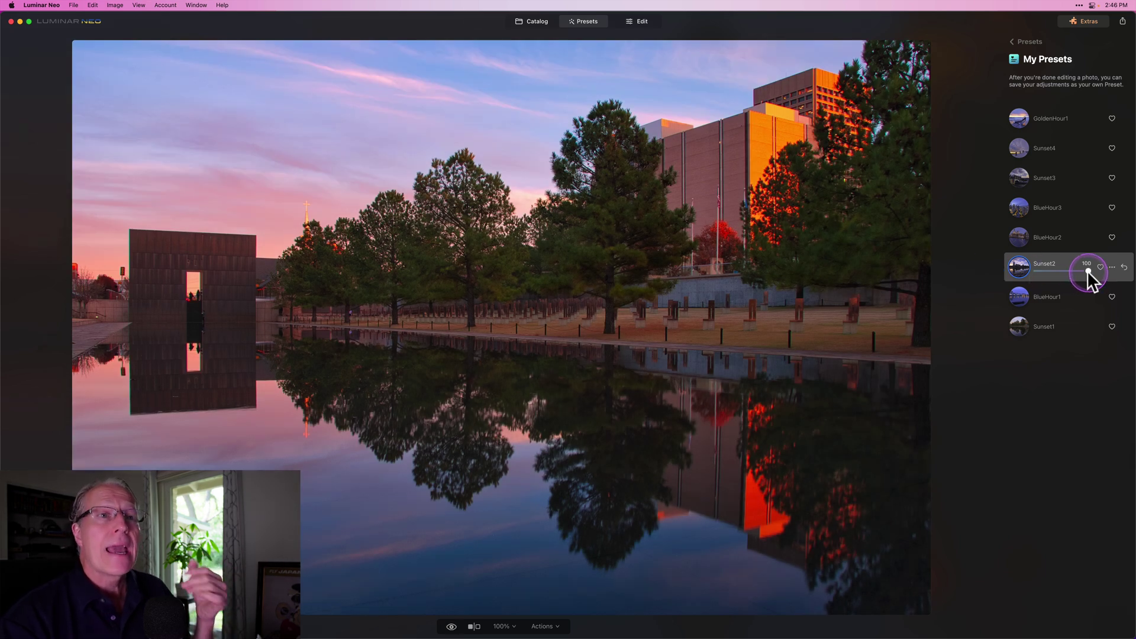
pyautogui.moveTo(1086, 270); pyautogui.dragTo(1110, 260)
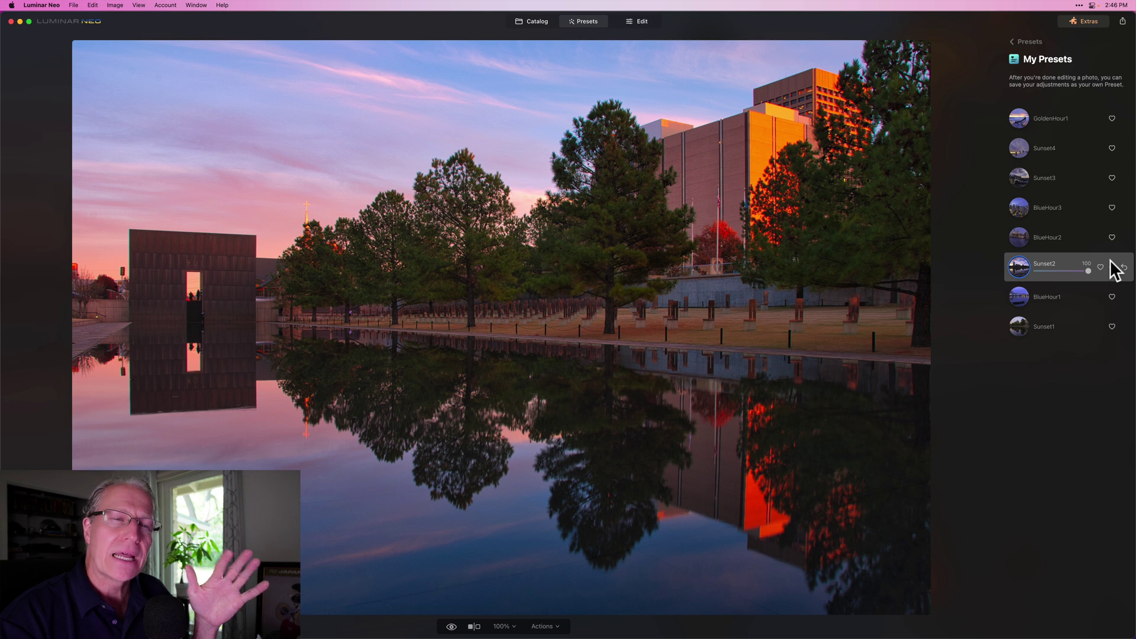
# Step: Look through the Sunset2 preset's options and open the preset for editing
pyautogui.click(1111, 266)
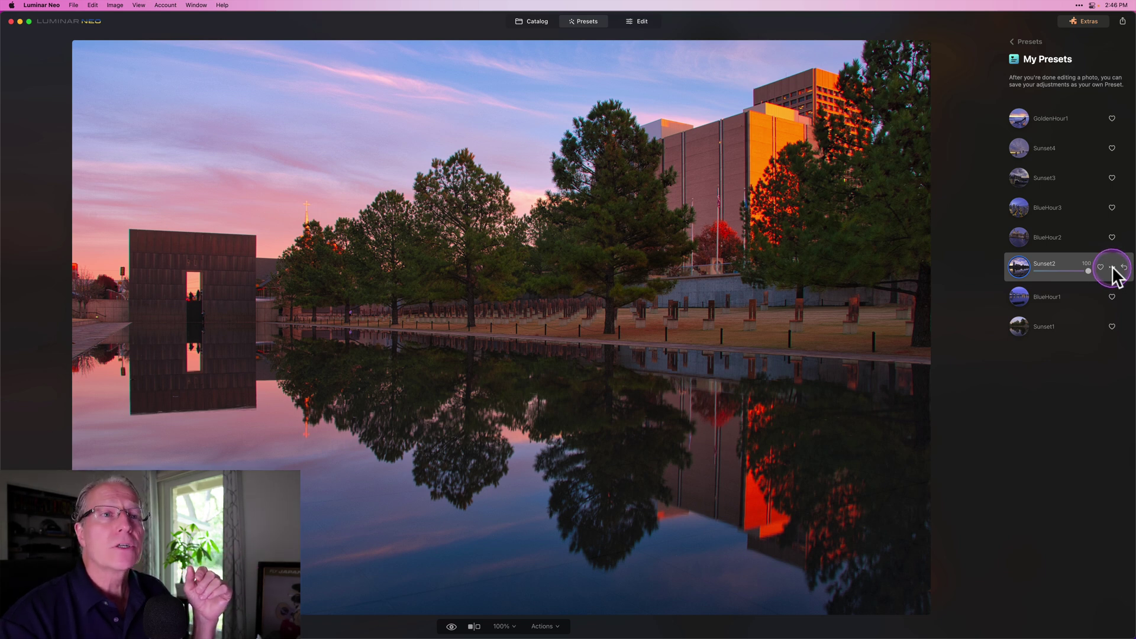
pyautogui.click(1101, 276)
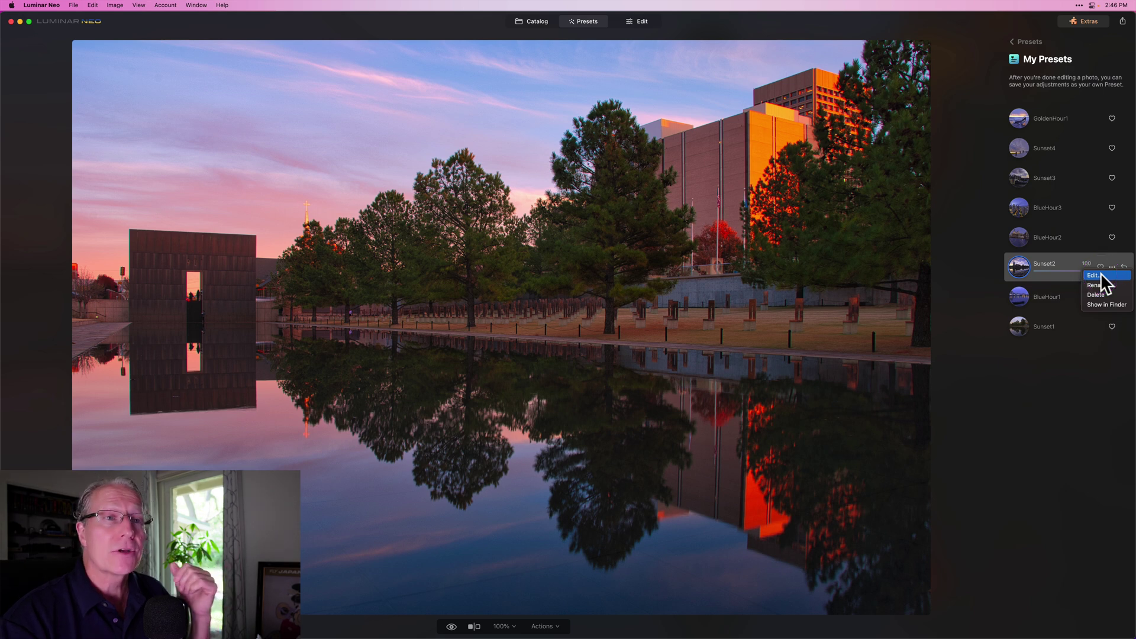
pyautogui.click(1102, 284)
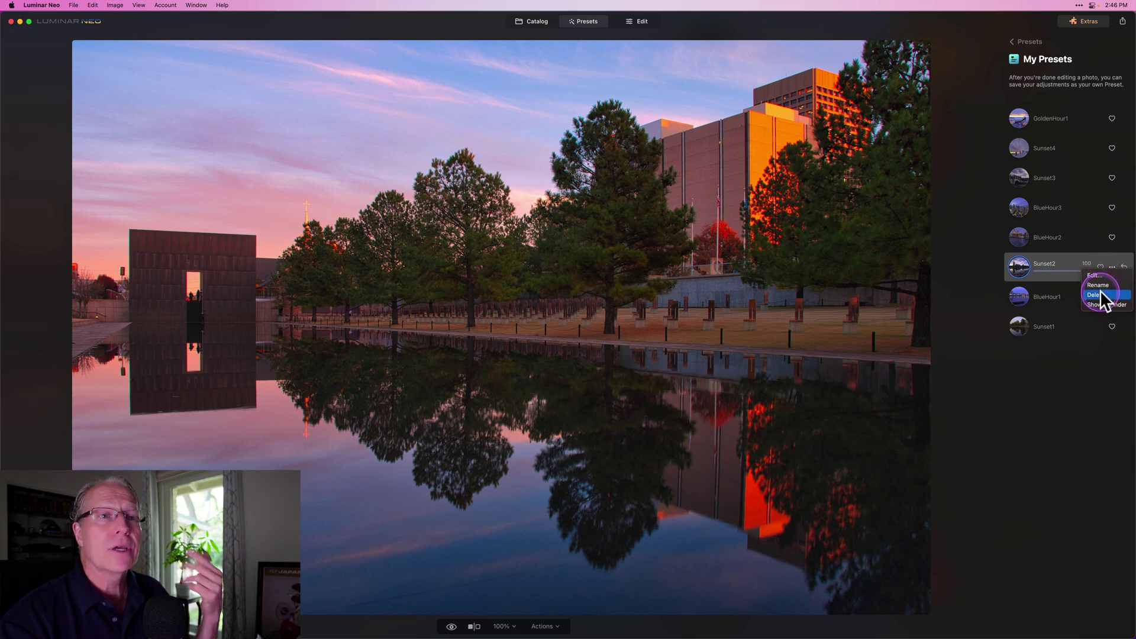
pyautogui.click(1063, 265)
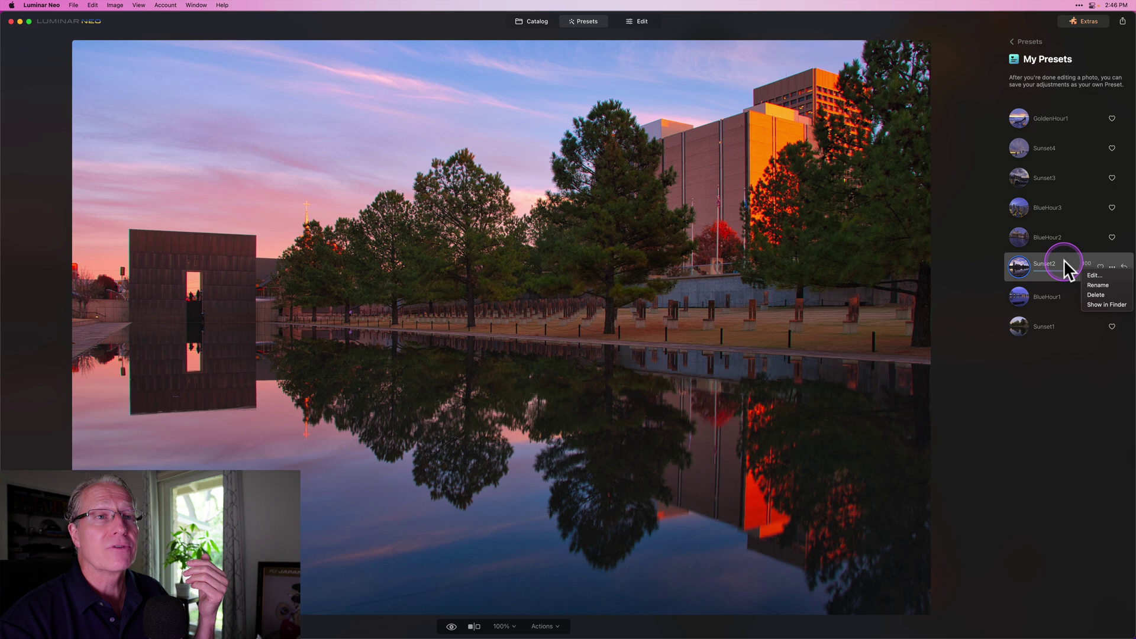
pyautogui.click(1109, 267)
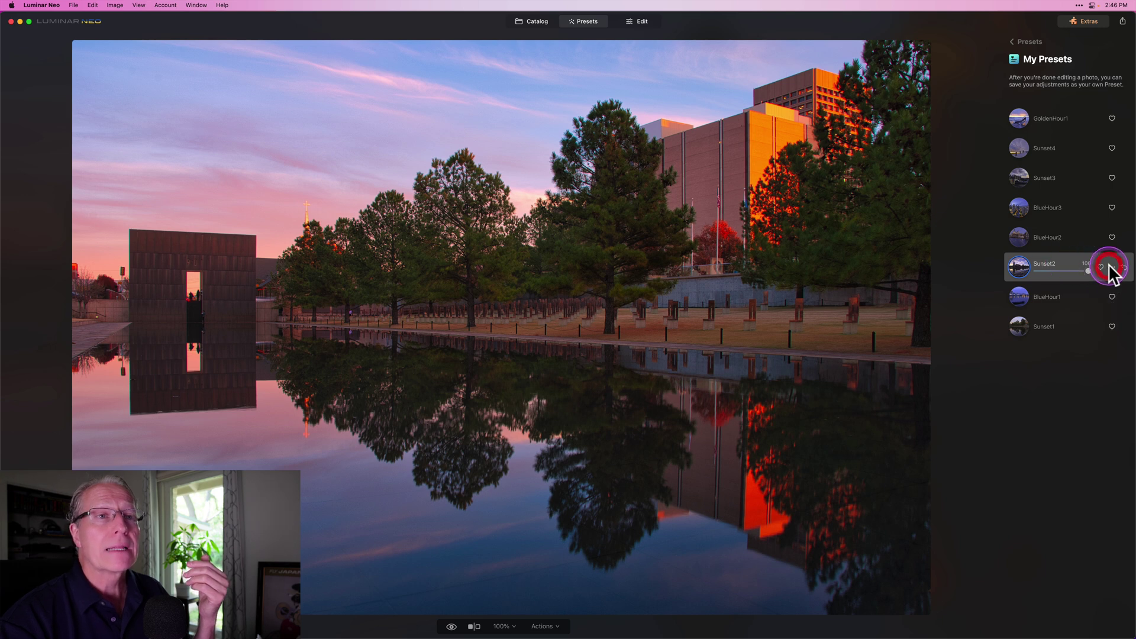
pyautogui.click(1111, 267)
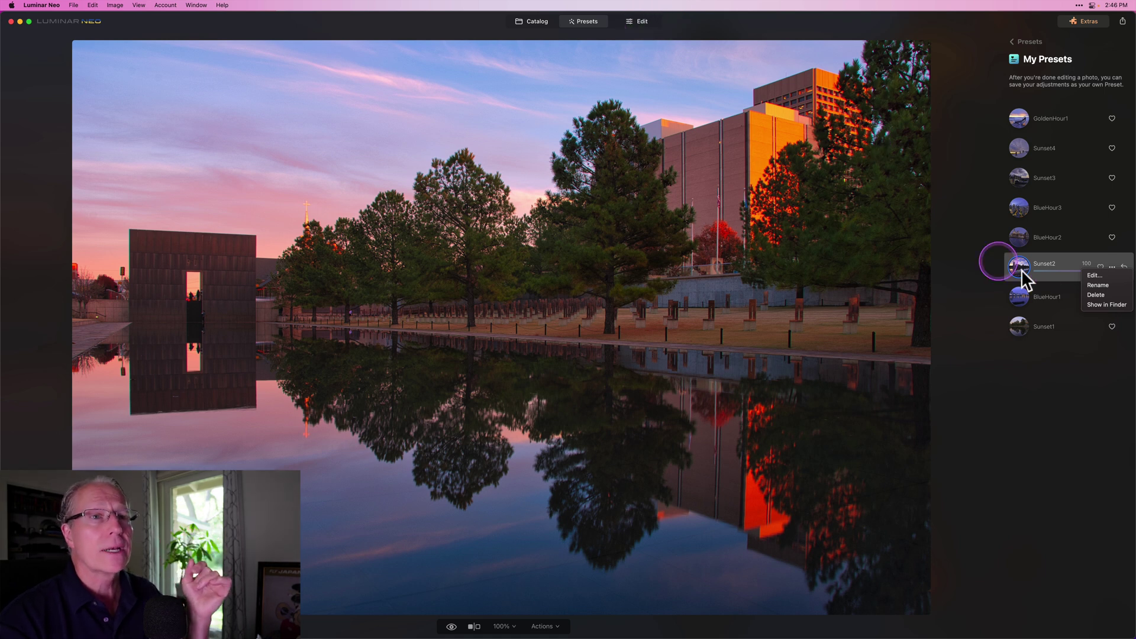
pyautogui.click(1094, 274)
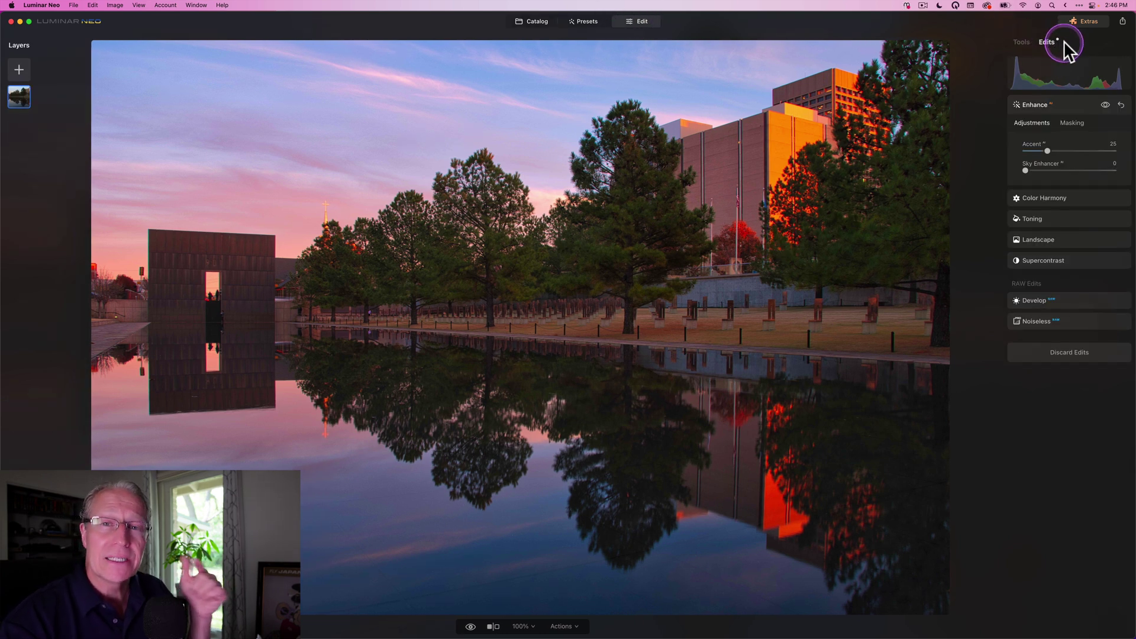
# Step: Review the edits the preset applied, collapse the Enhance settings, and compare the photo with its original
pyautogui.click(1021, 43)
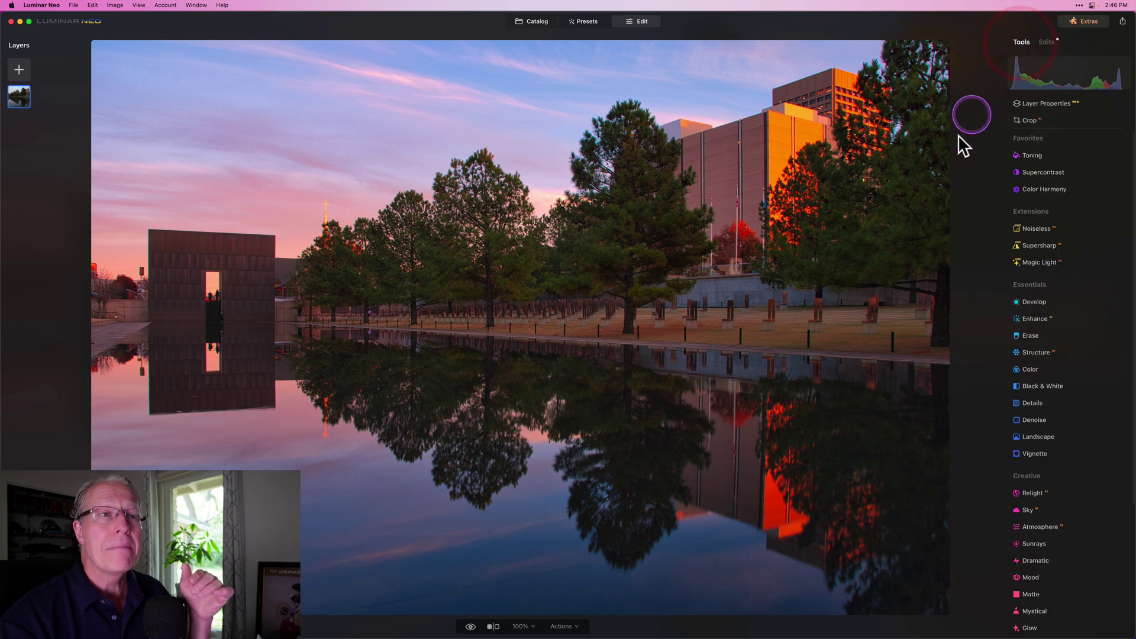
pyautogui.click(1046, 42)
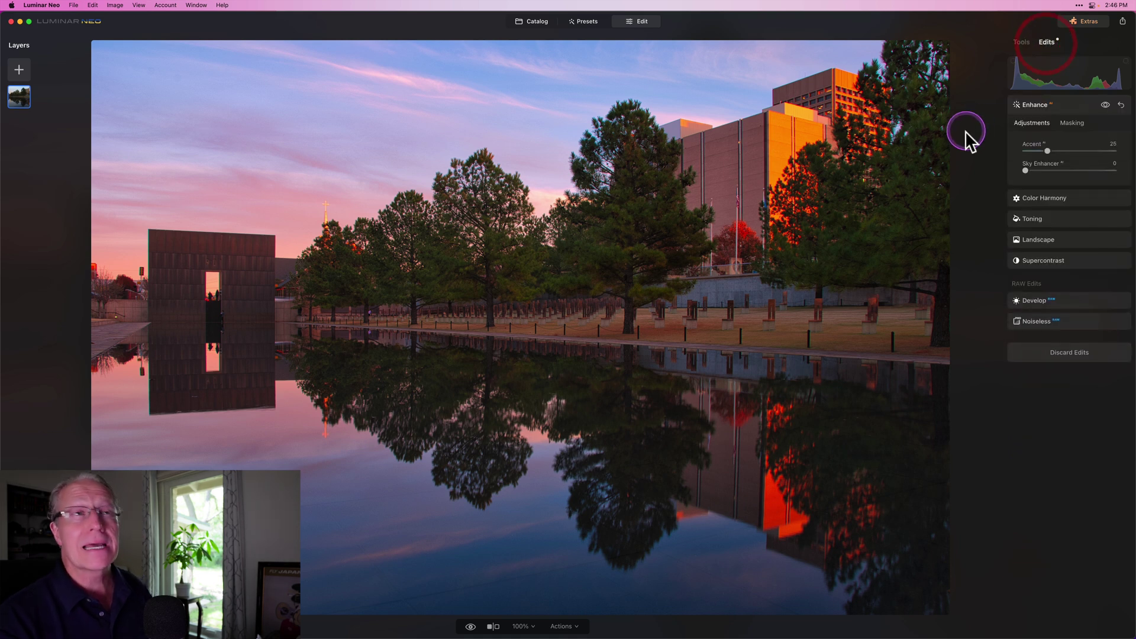
pyautogui.click(1071, 105)
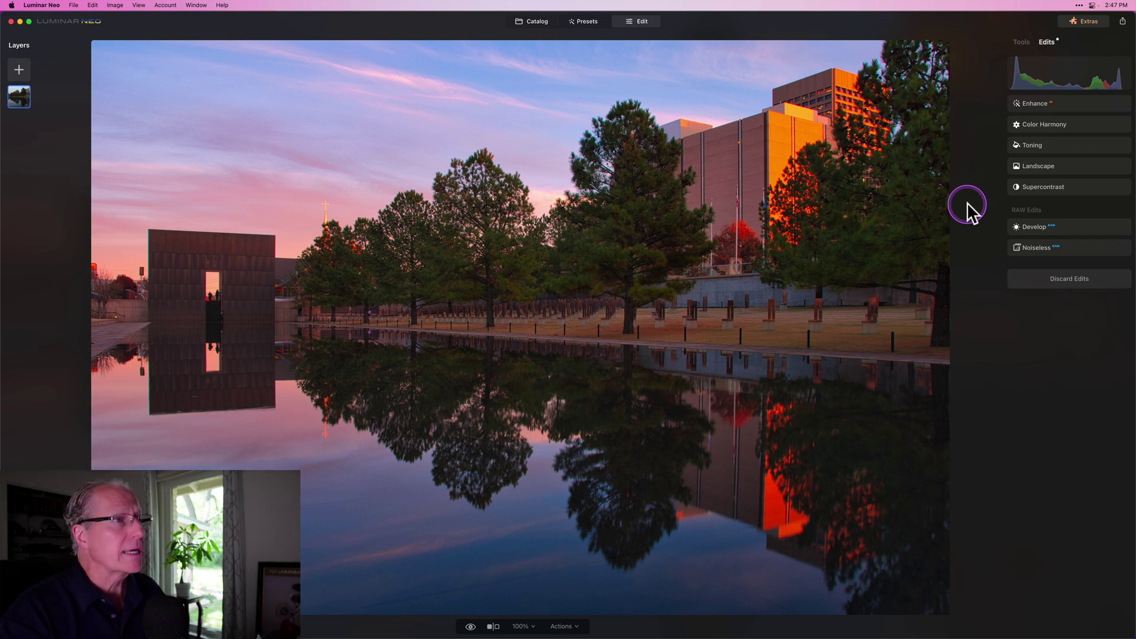
pyautogui.press('\\')
pyautogui.press('\\')
pyautogui.press('\\')
pyautogui.press('\\')
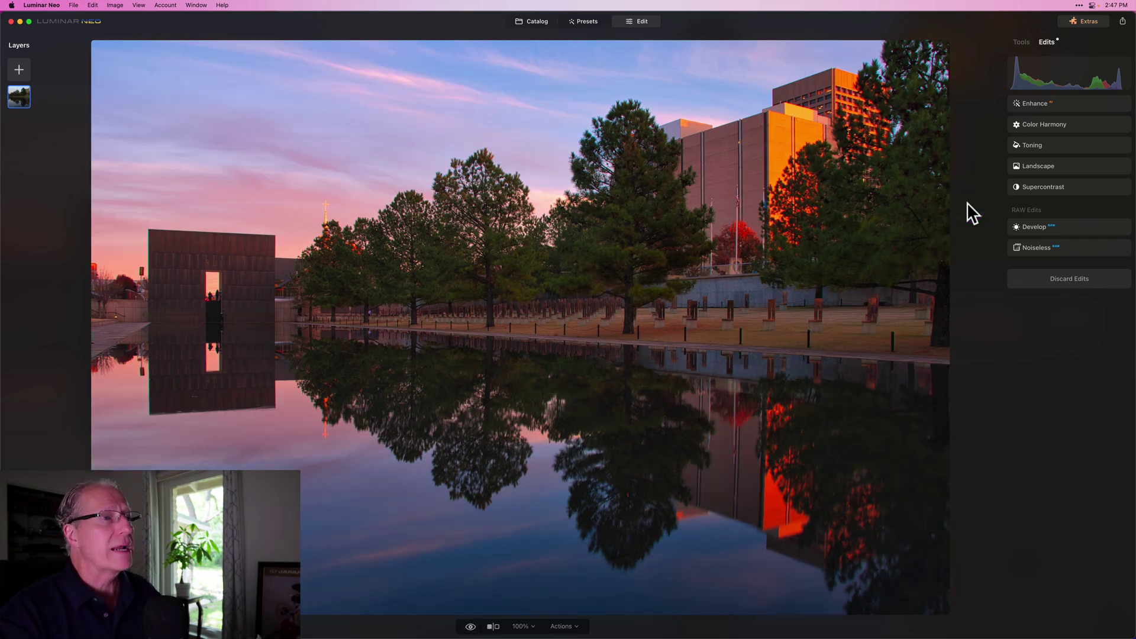
# Step: Return to the list of editing tools and open the Mood tool from the Creative group
pyautogui.click(1021, 41)
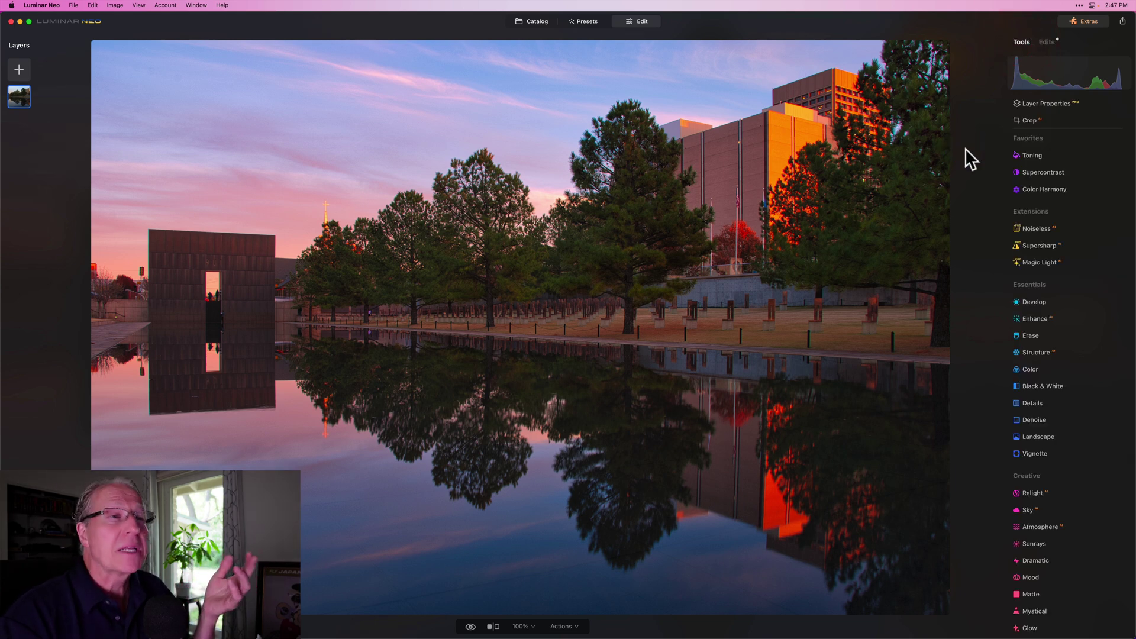
pyautogui.click(967, 358)
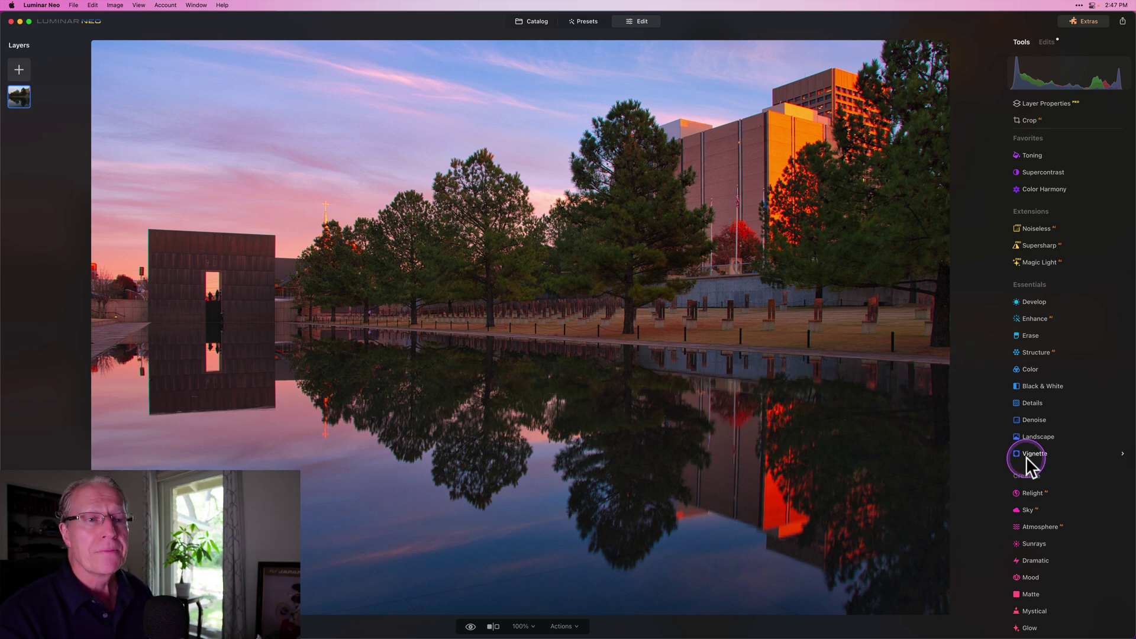
pyautogui.scroll(-5, 1026, 456)
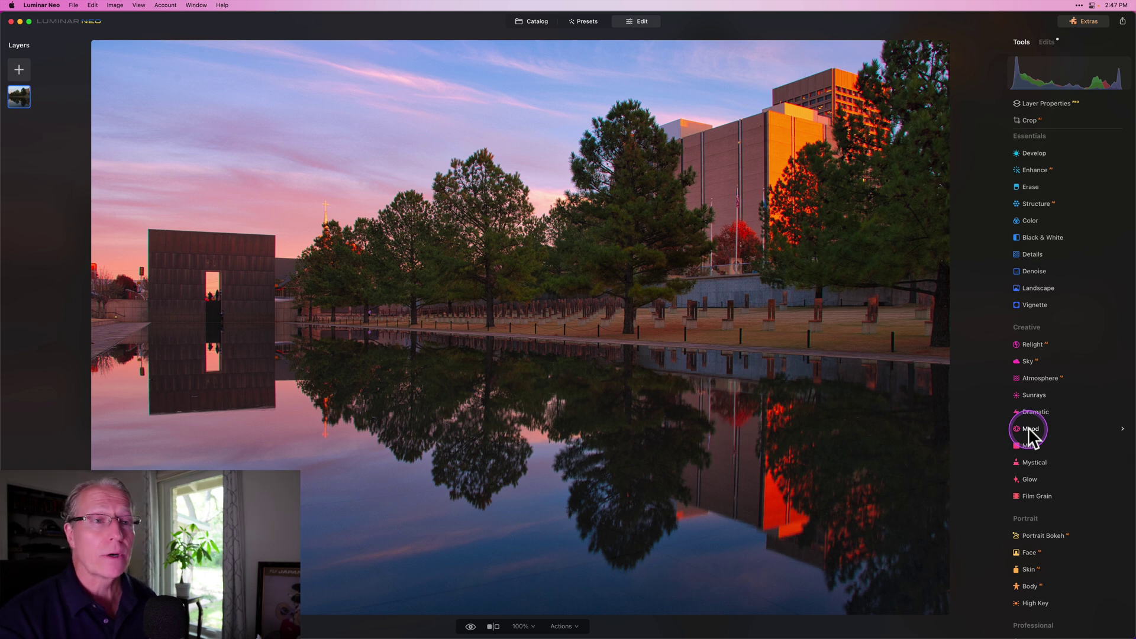
pyautogui.click(1028, 427)
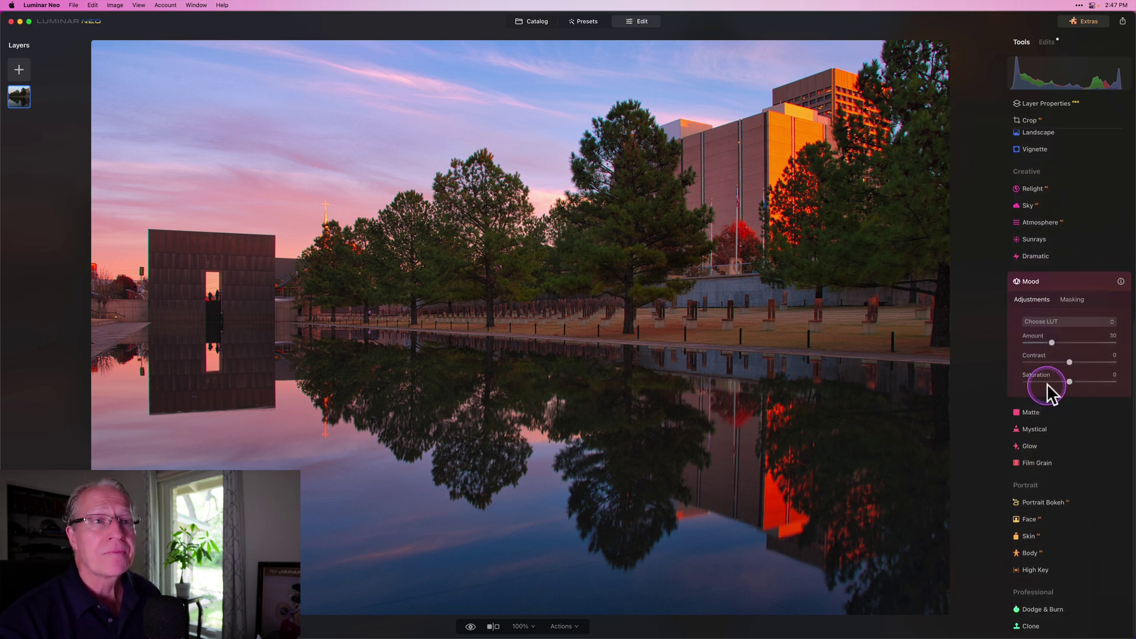
# Step: Apply the Lovely Light custom LUT in the Mood tool and compare the photo with and without it
pyautogui.click(1055, 321)
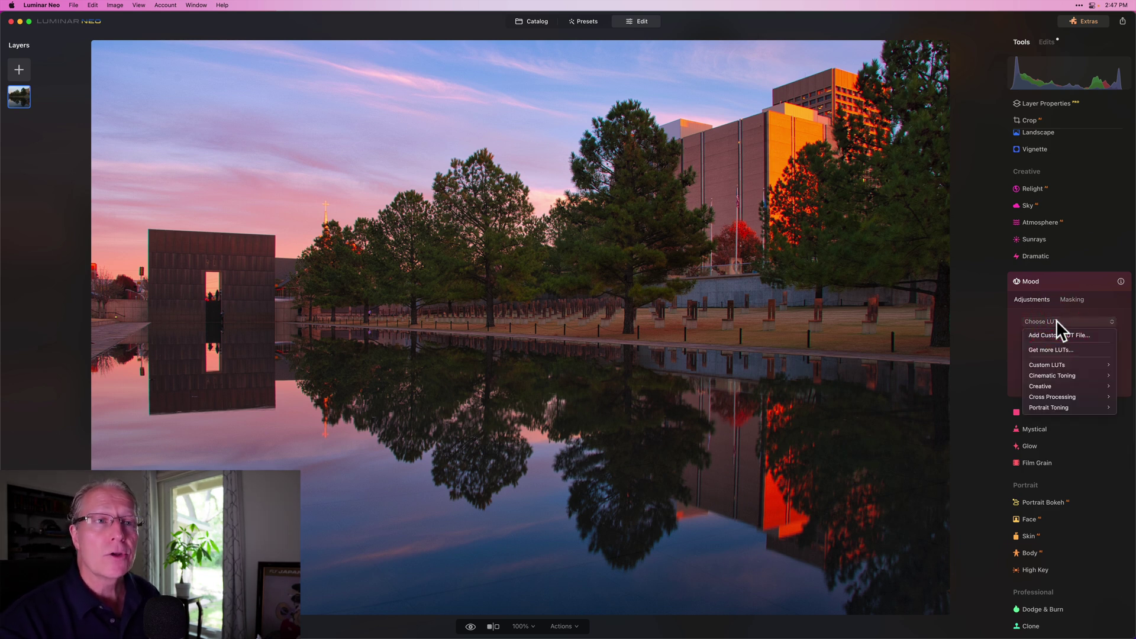
pyautogui.click(1058, 334)
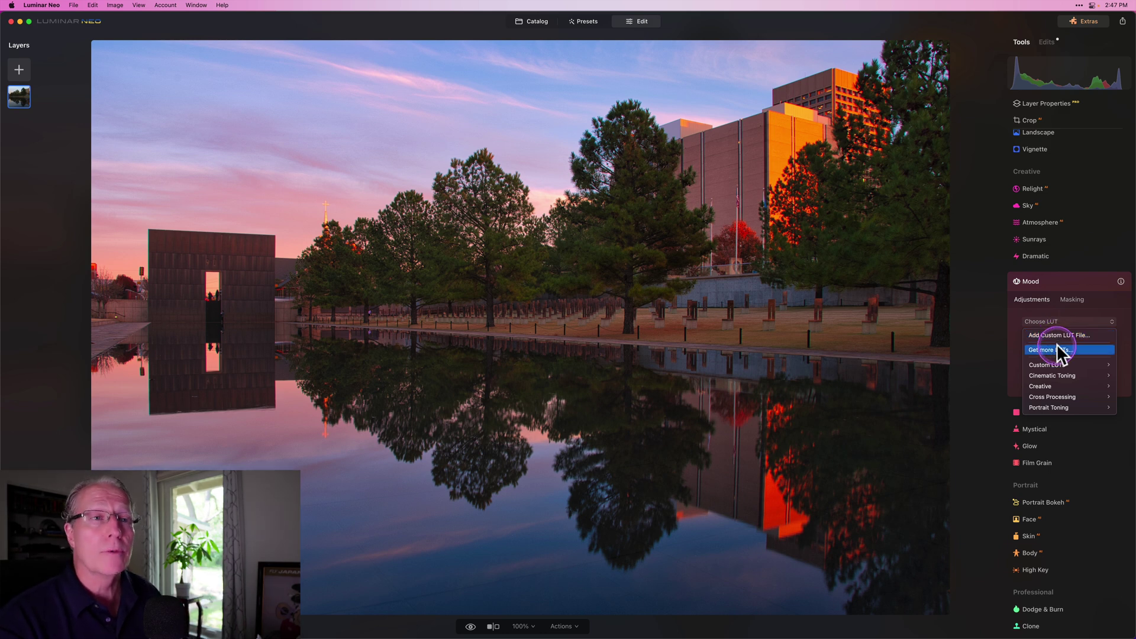
pyautogui.moveTo(1055, 375)
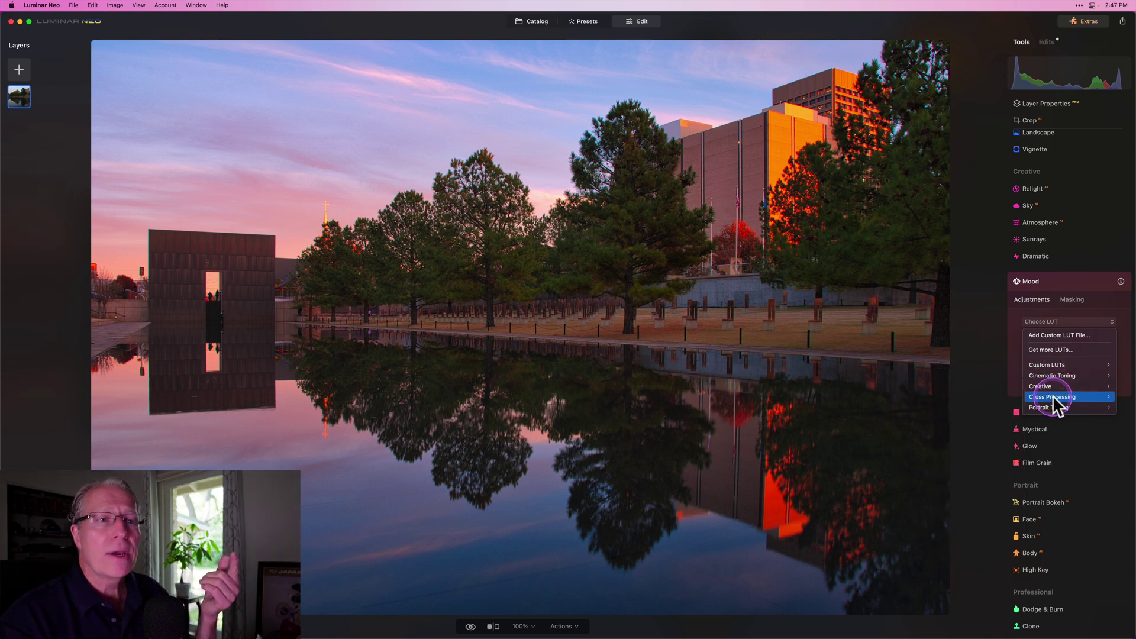
pyautogui.moveTo(1056, 413)
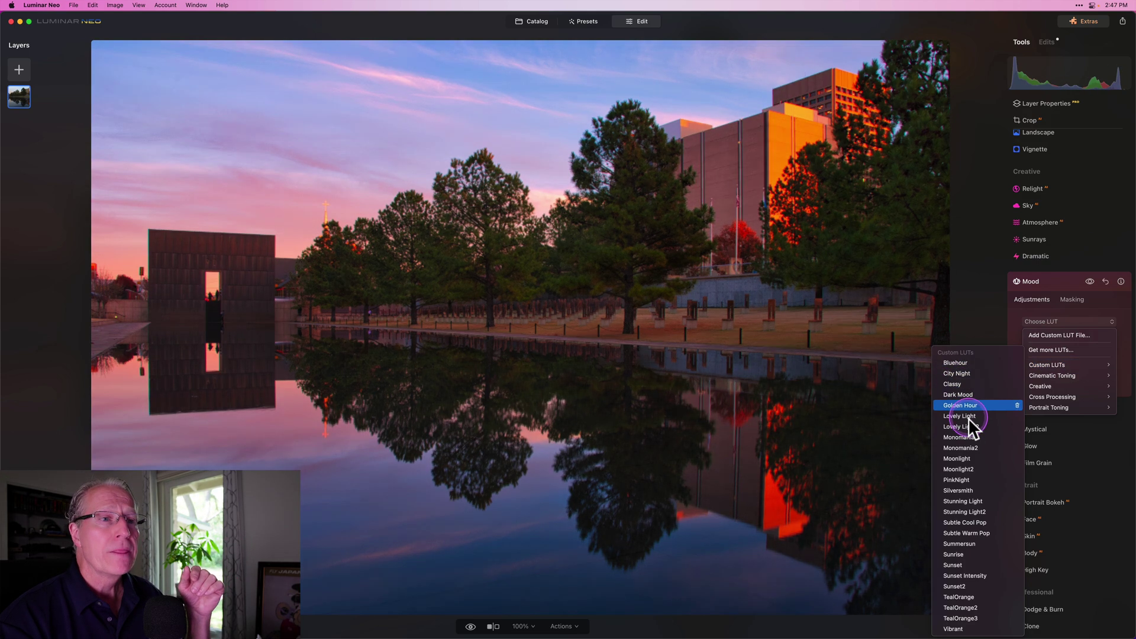
pyautogui.click(968, 417)
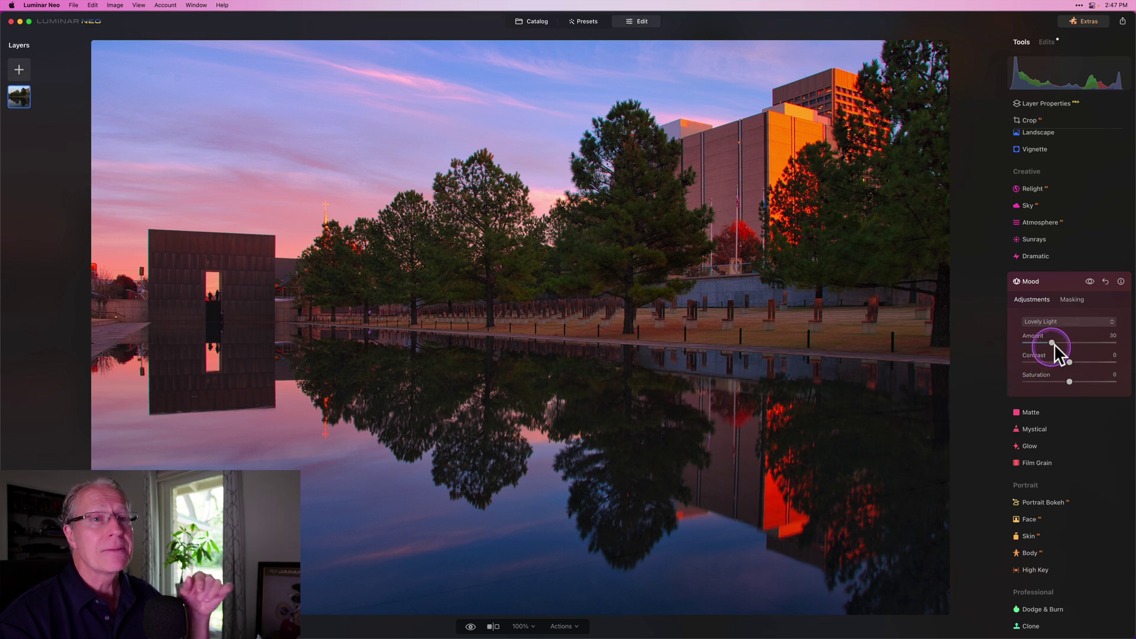
pyautogui.click(1088, 281)
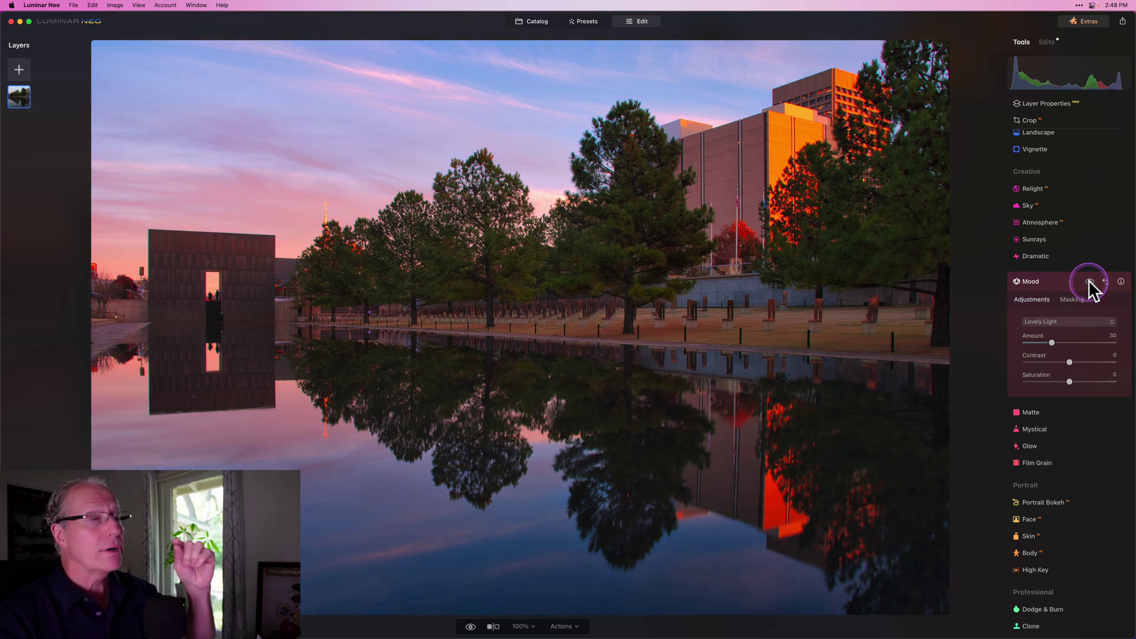
pyautogui.click(1088, 281)
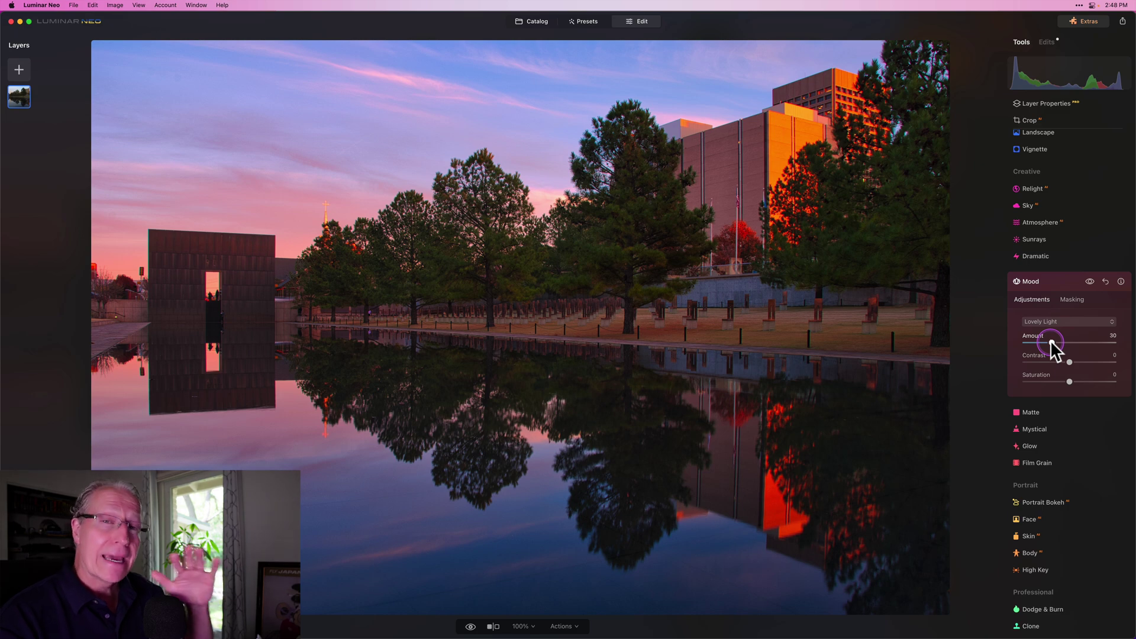
# Step: Raise the Lovely Light LUT's Amount to 100 and compare the photo with the Mood effect off and on
pyautogui.moveTo(1051, 342); pyautogui.dragTo(1114, 342)
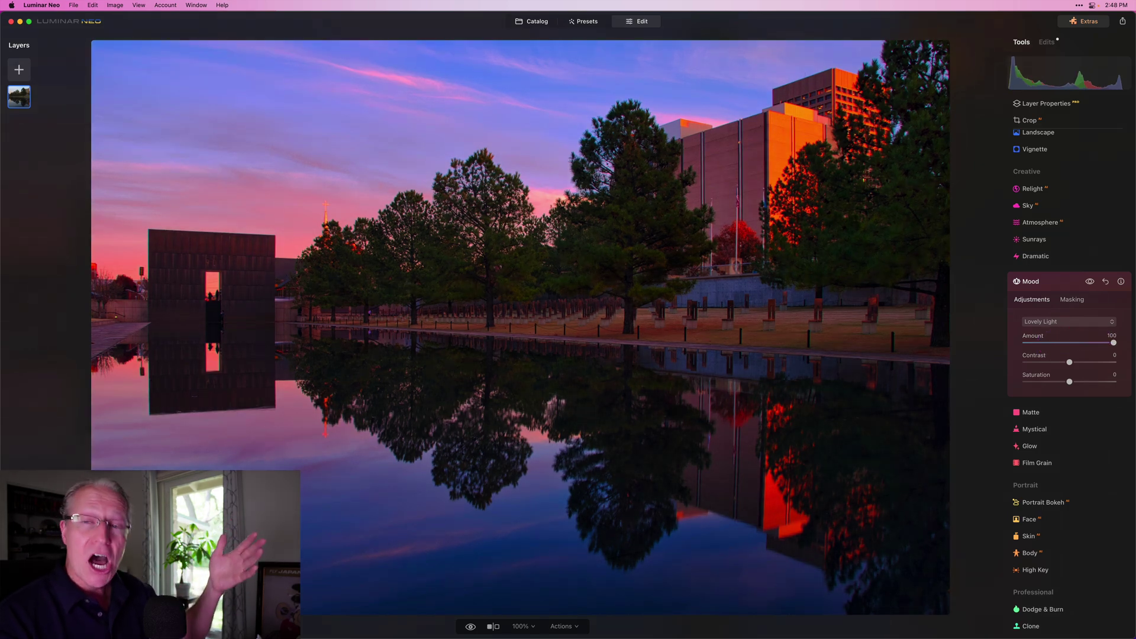
pyautogui.click(1089, 281)
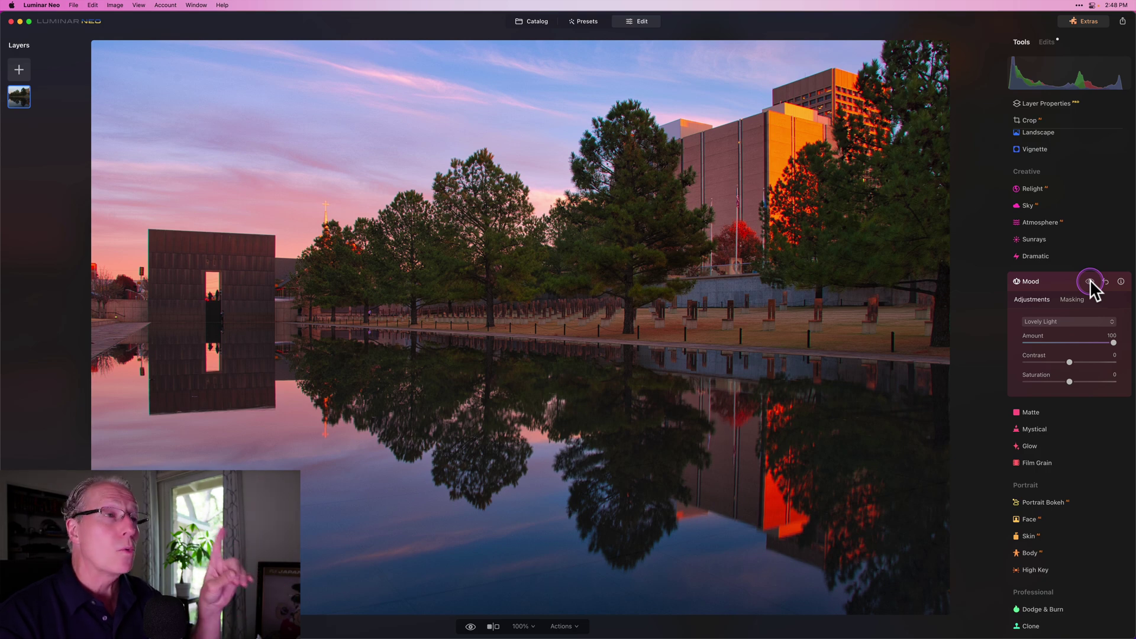
pyautogui.click(1089, 281)
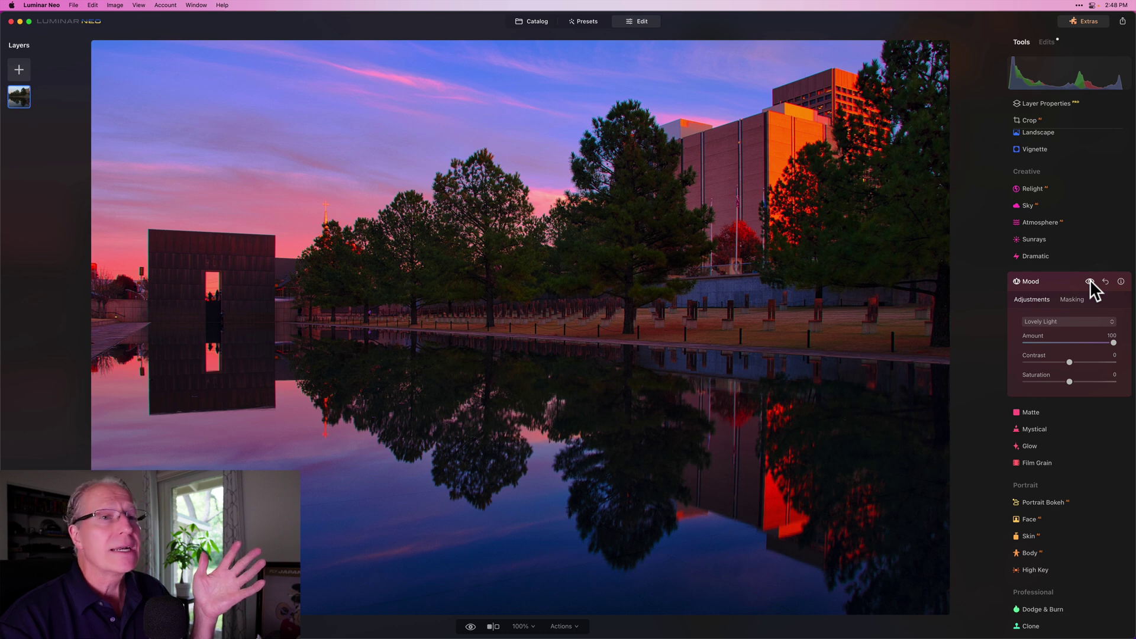
# Step: Try the Lovely Light LUT at Amounts of 30 and 50, comparing it with the Mood effect off
pyautogui.click(1091, 345)
pyautogui.moveTo(1091, 344); pyautogui.dragTo(1051, 343)
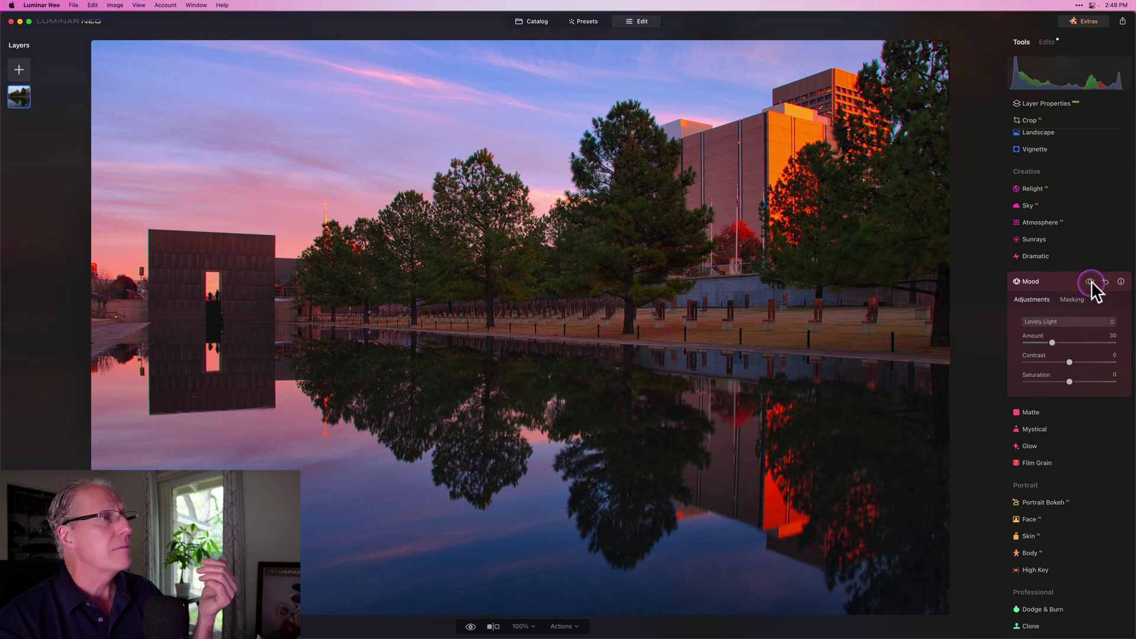
pyautogui.click(1090, 282)
pyautogui.click(1090, 282)
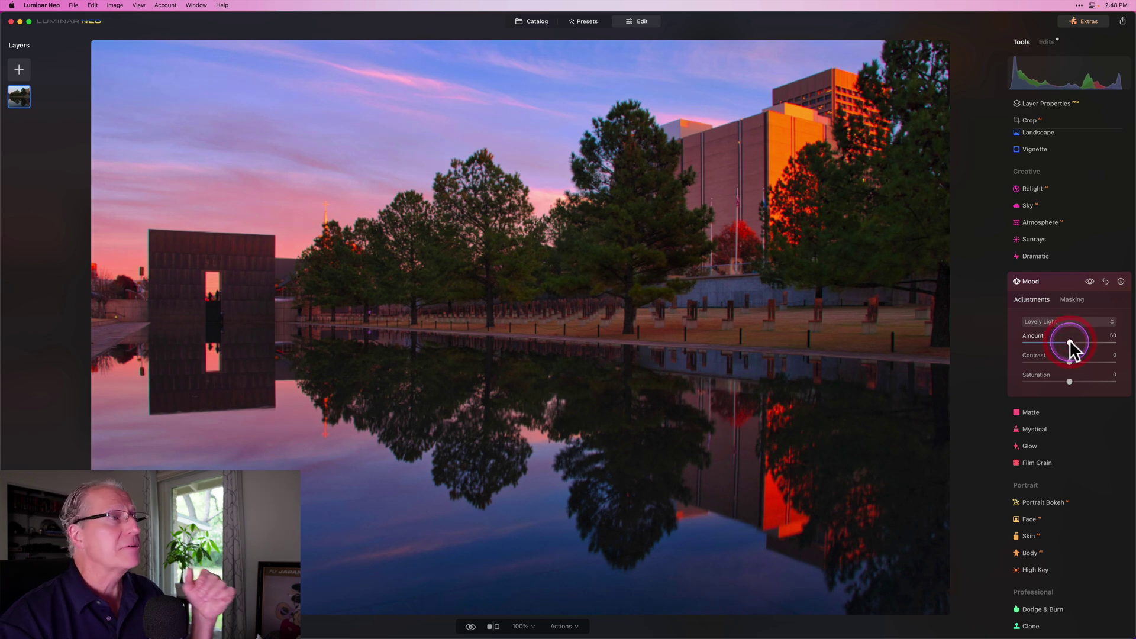
# Step: Compare the photo repeatedly with and without the Lovely Light LUT at an Amount of 50
pyautogui.click(1089, 282)
pyautogui.click(1089, 282)
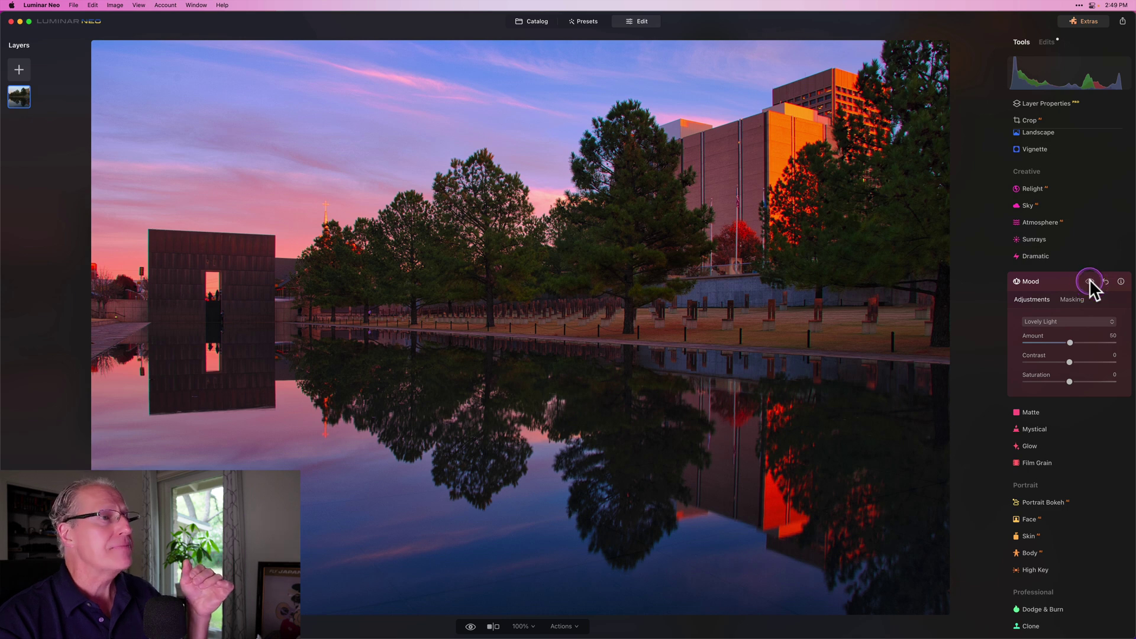
pyautogui.click(1089, 282)
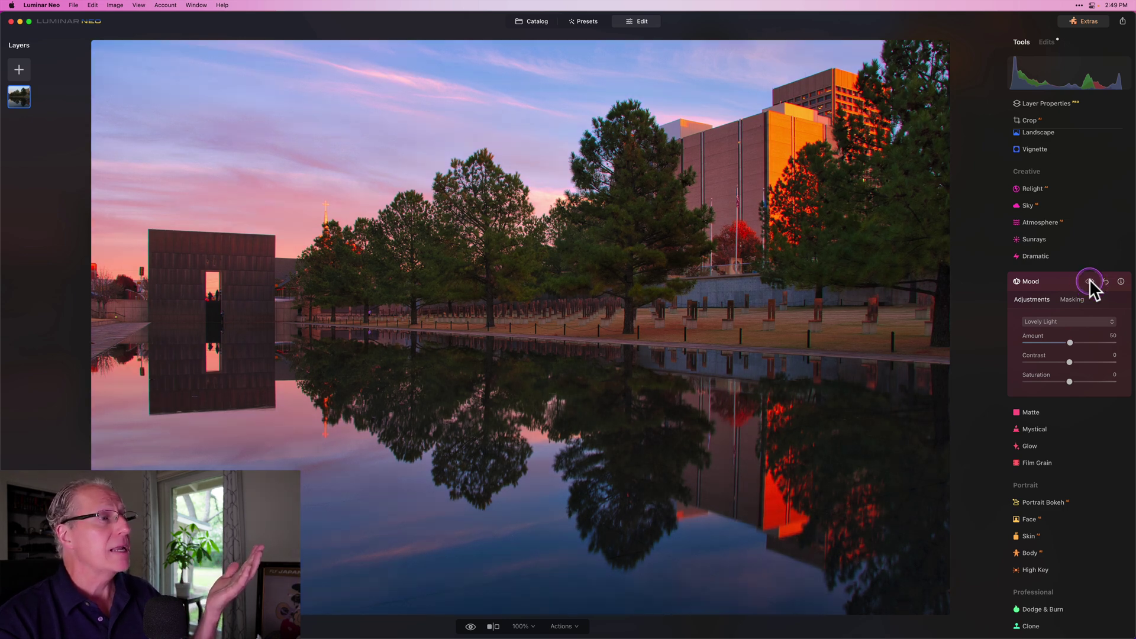
pyautogui.click(1089, 282)
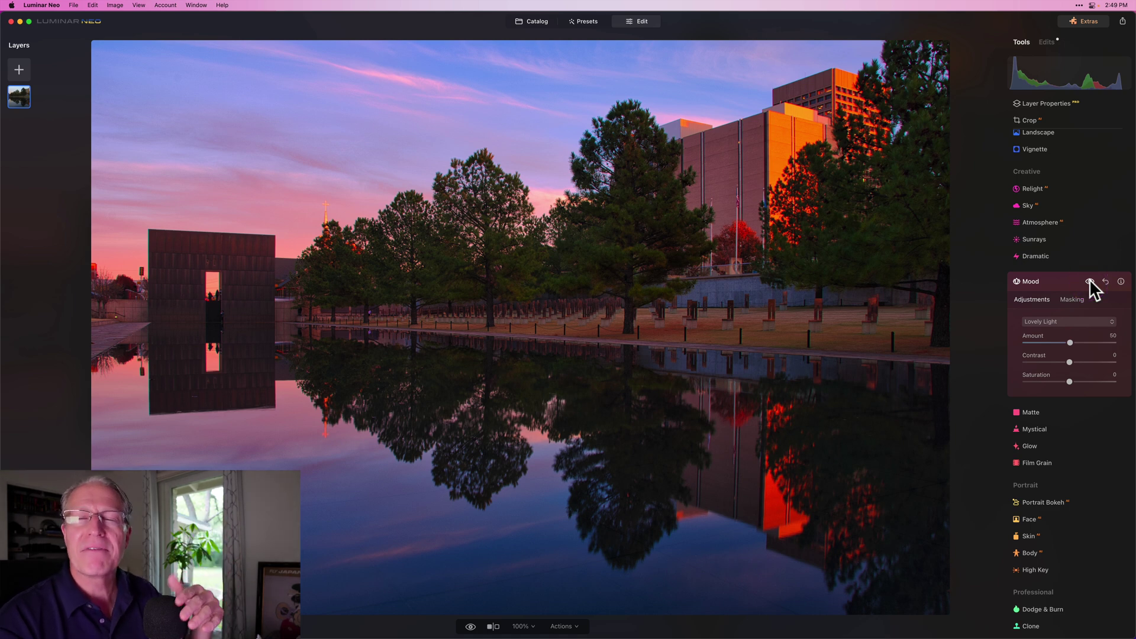
pyautogui.click(1089, 281)
pyautogui.click(1089, 281)
# Step: Mask the Mood effect with a linear gradient covering the sky, trees and buildings, fading out over the water, and return to the adjustments
pyautogui.click(1072, 300)
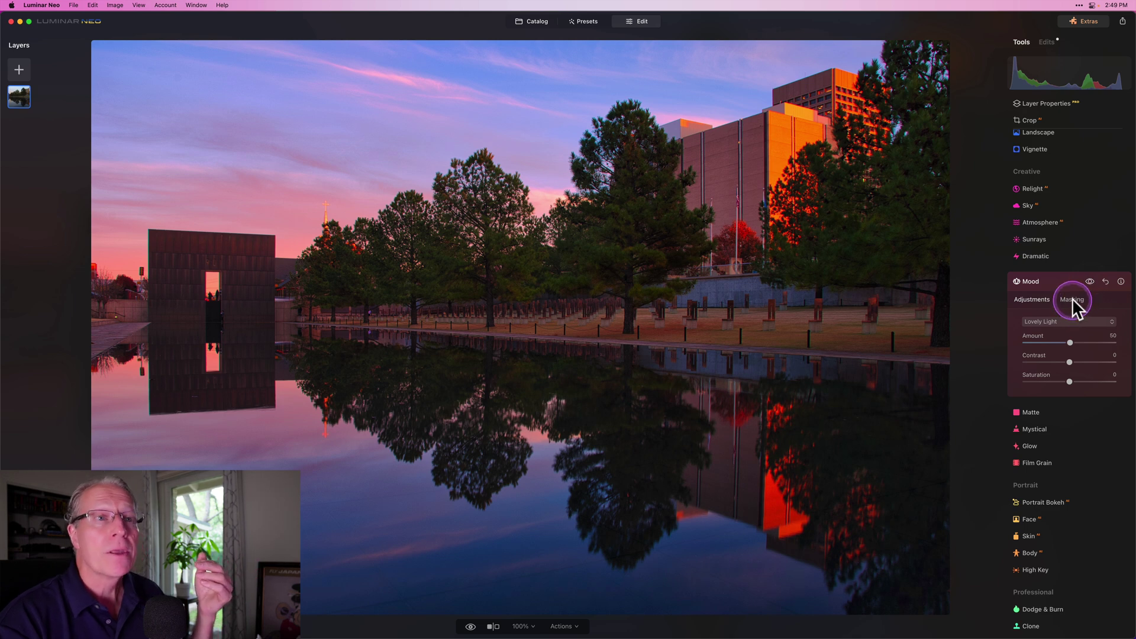
pyautogui.click(1049, 338)
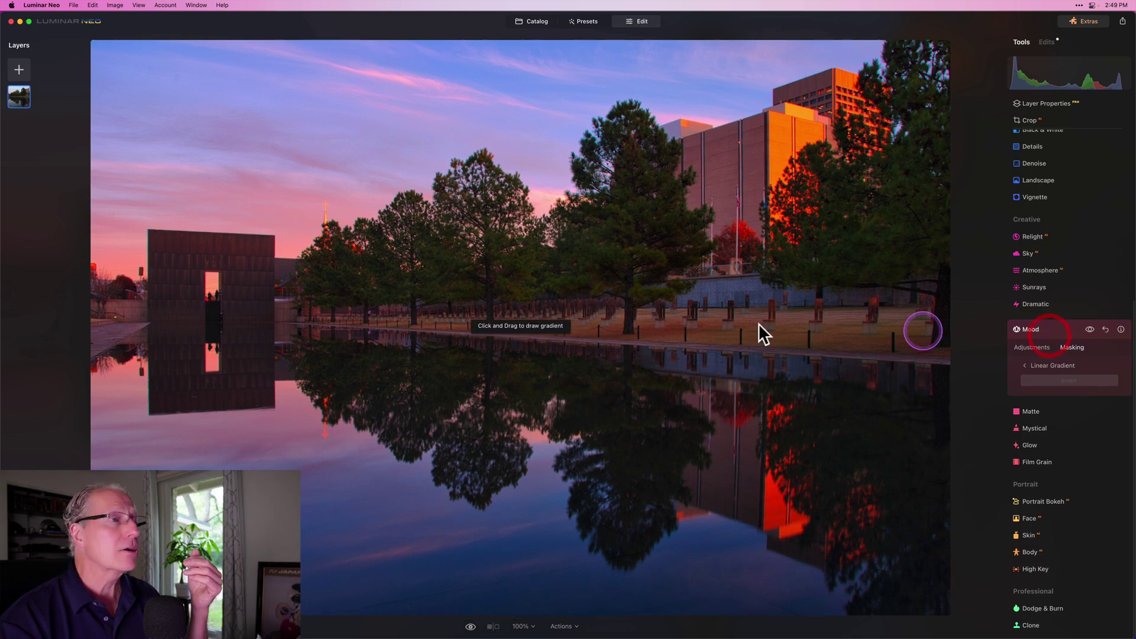
pyautogui.moveTo(520, 310); pyautogui.dragTo(535, 412)
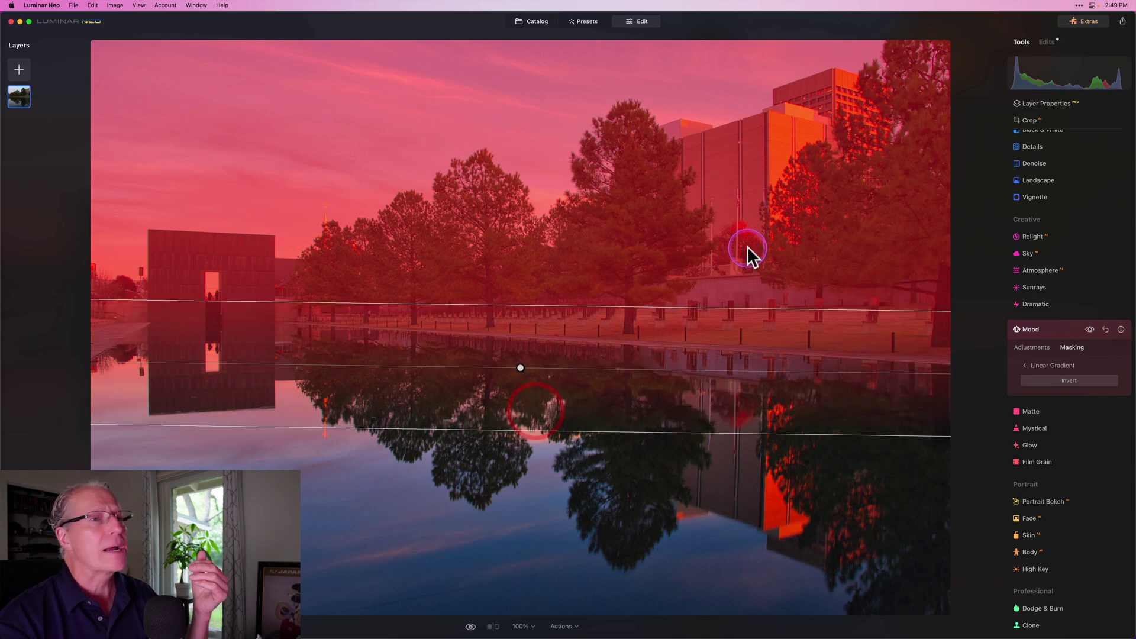
pyautogui.click(1021, 349)
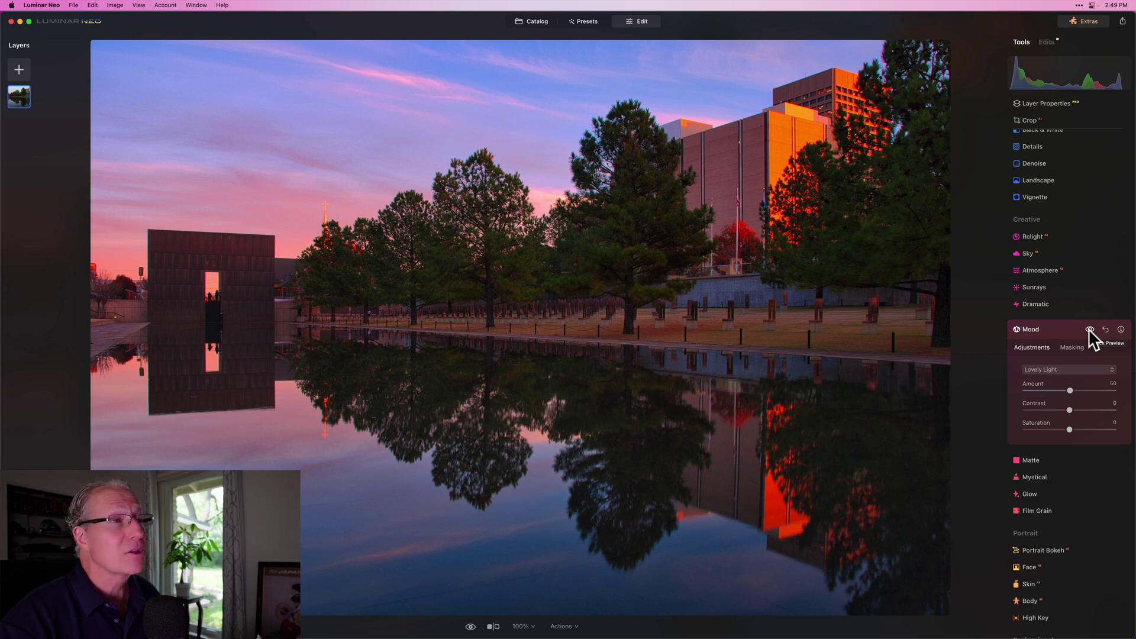
# Step: Review the Mood adjustments and compare the photo with and without the masked Lovely Light LUT
pyautogui.click(1058, 401)
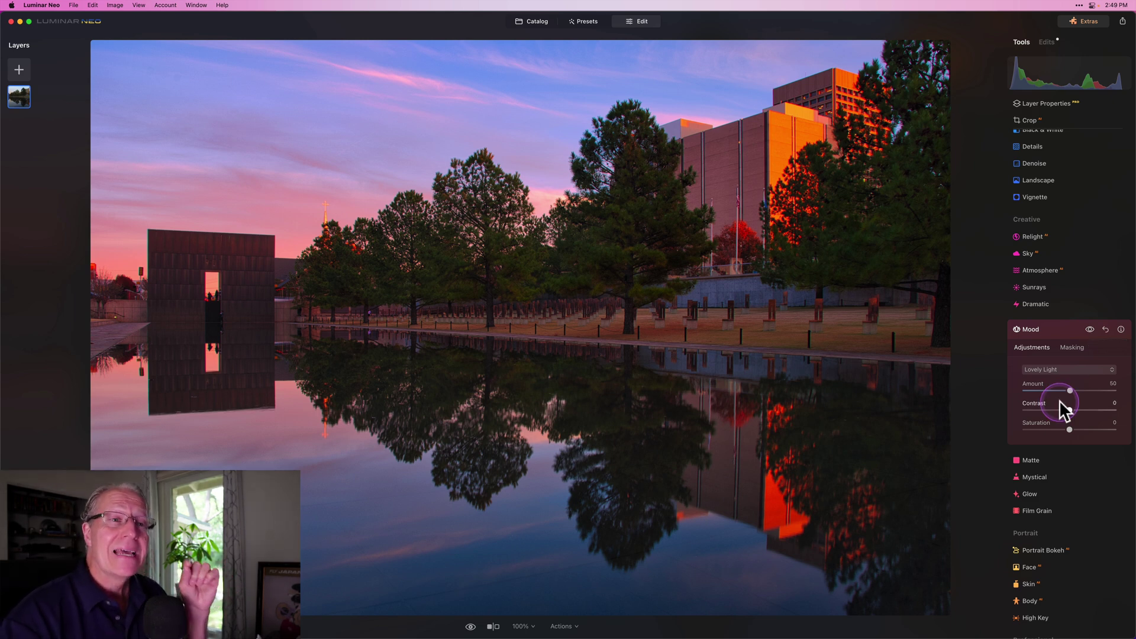
pyautogui.click(1070, 390)
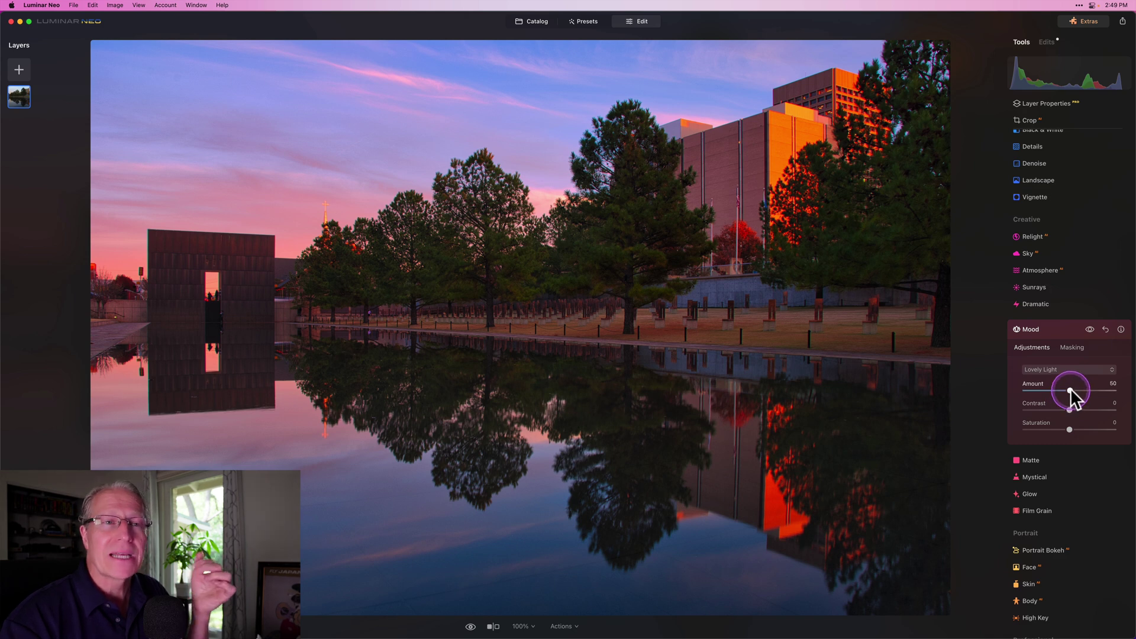
pyautogui.click(1088, 331)
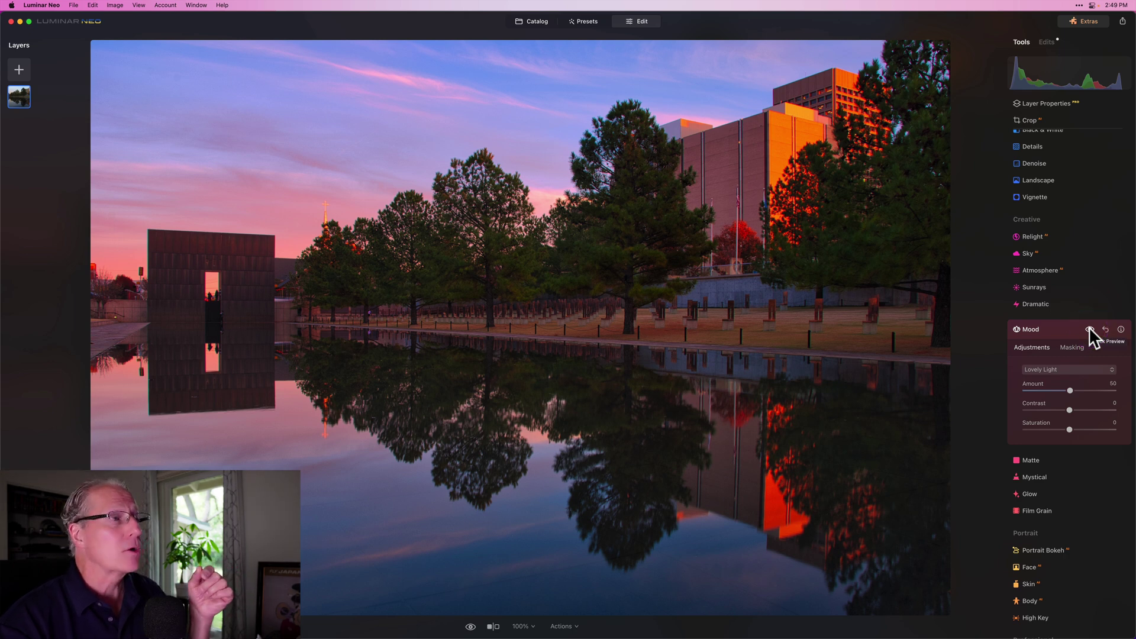
pyautogui.click(1088, 329)
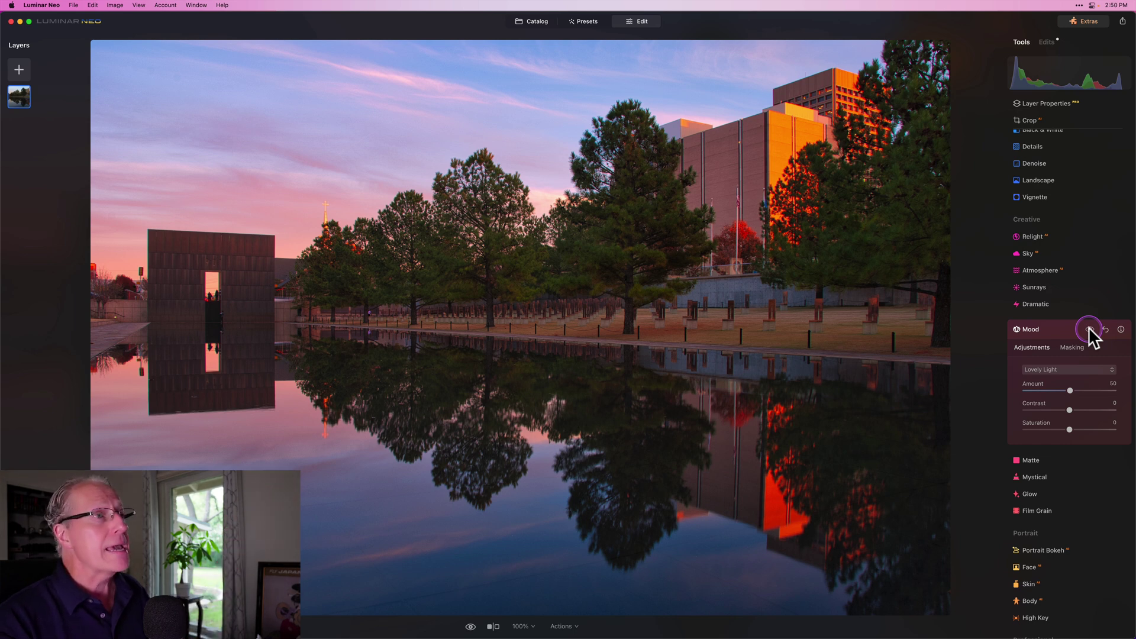
pyautogui.click(1089, 329)
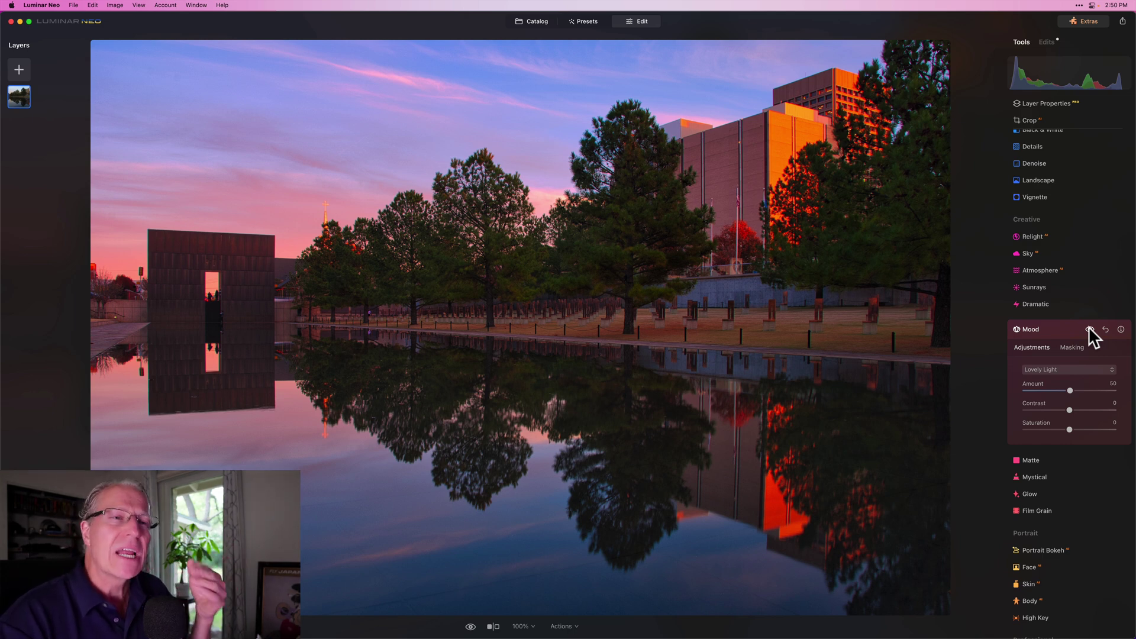
# Step: Reset the Mood tool and apply the Monomania2 custom LUT at an Amount of 100
pyautogui.click(1105, 330)
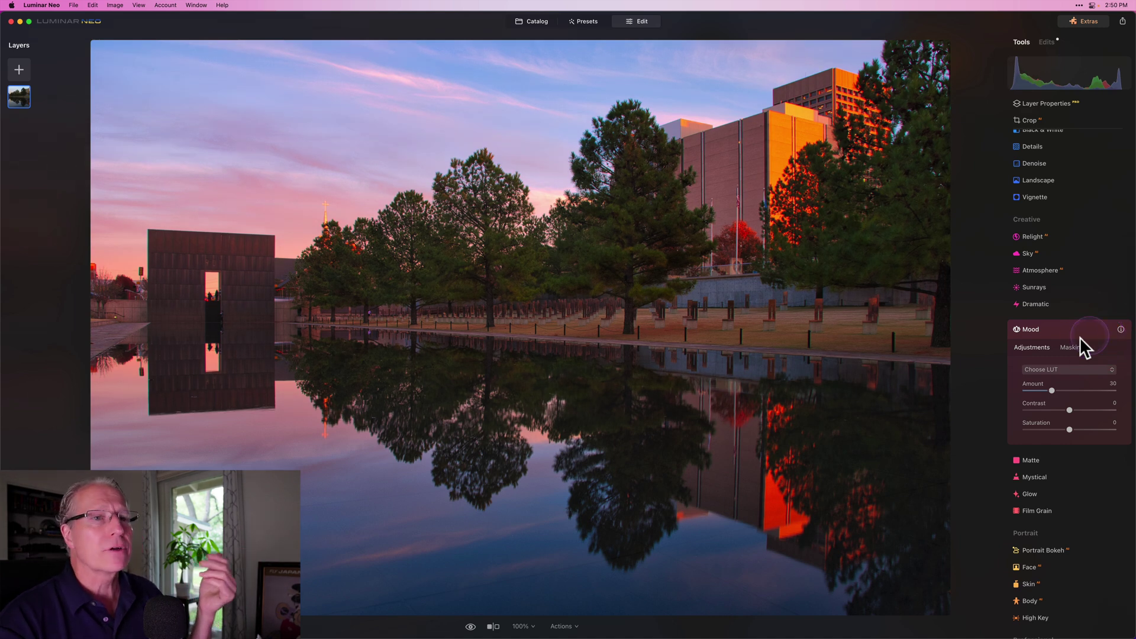
pyautogui.click(1056, 368)
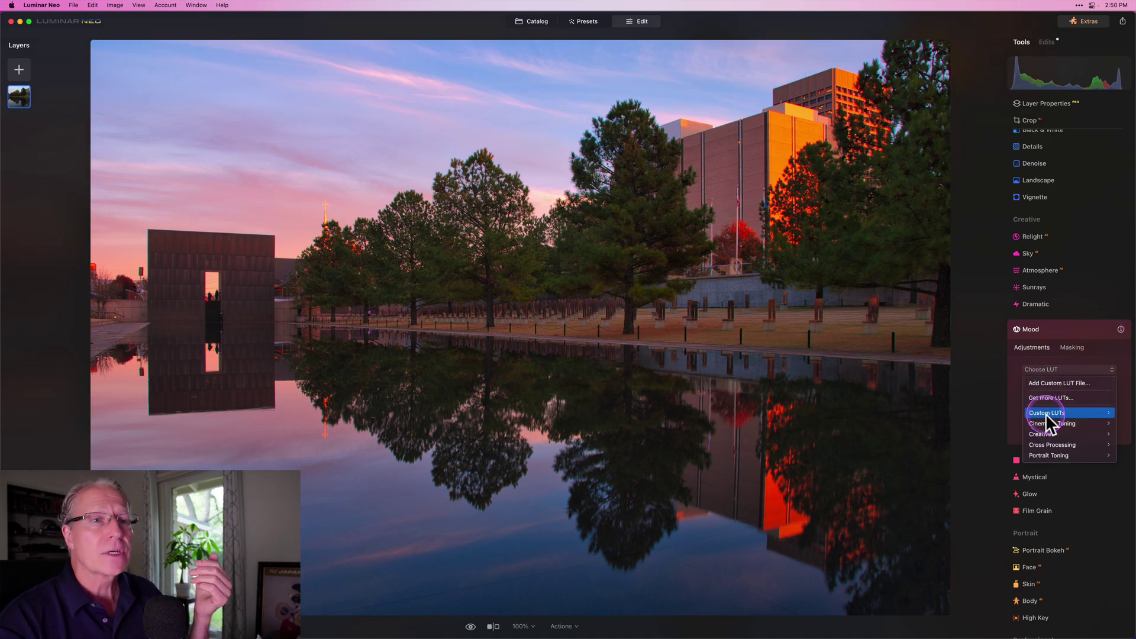
pyautogui.click(1046, 414)
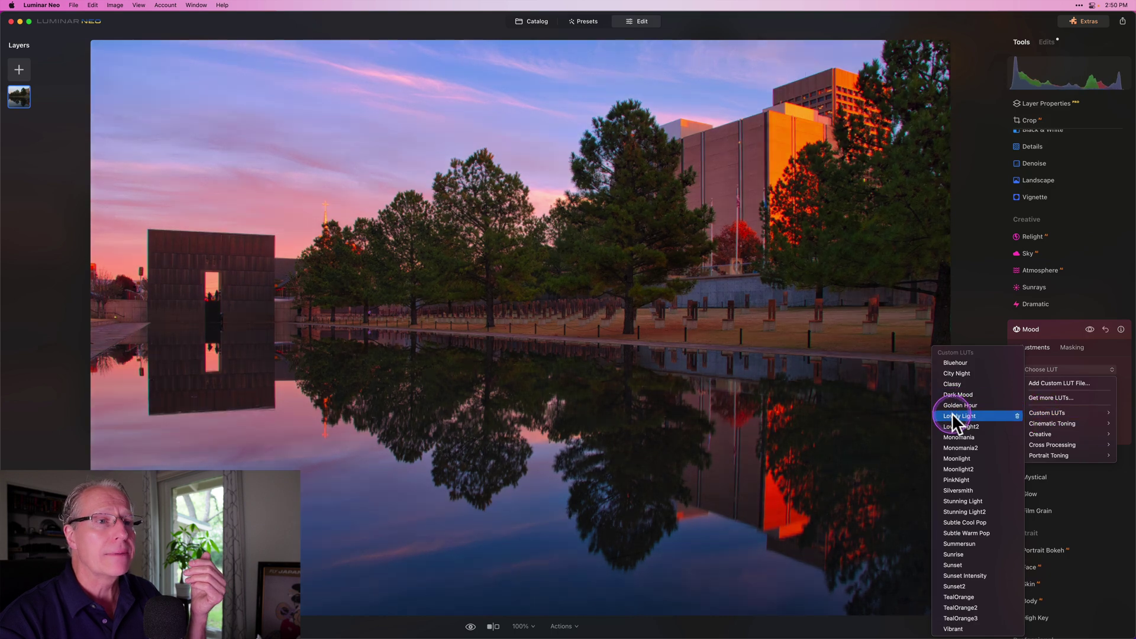
pyautogui.click(958, 439)
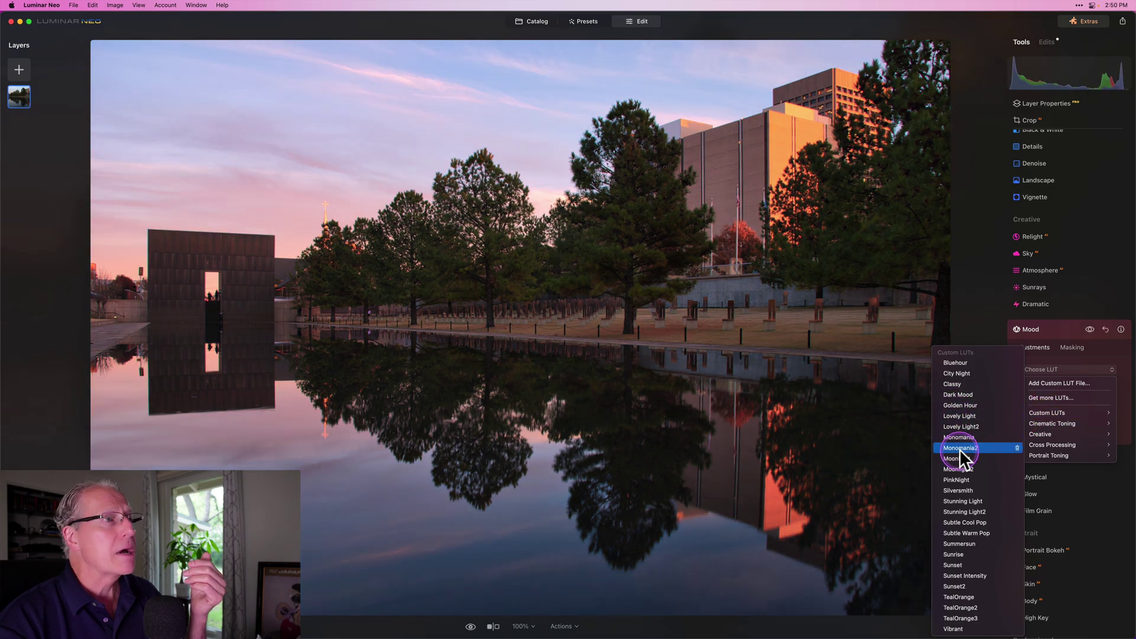
pyautogui.click(959, 448)
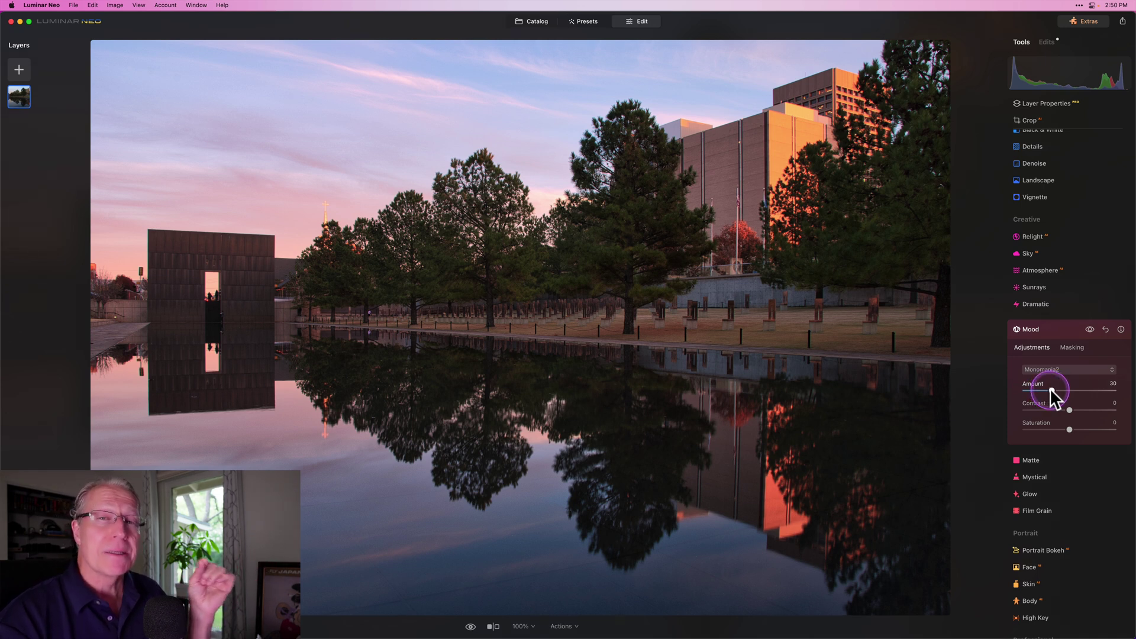
pyautogui.moveTo(1052, 390); pyautogui.dragTo(1124, 396)
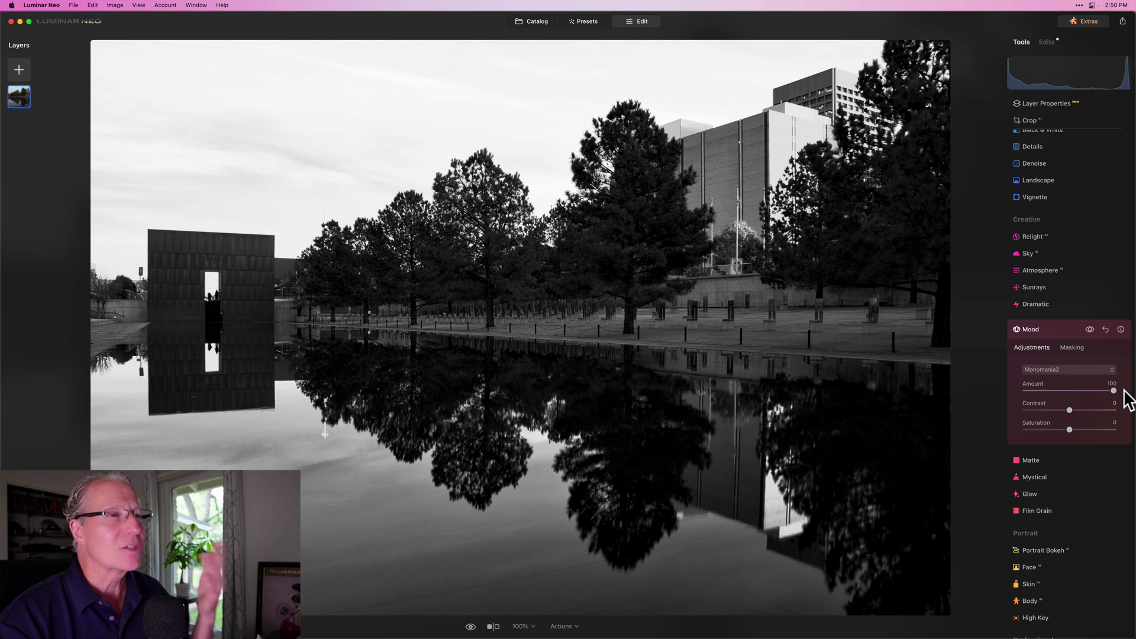
pyautogui.click(1091, 385)
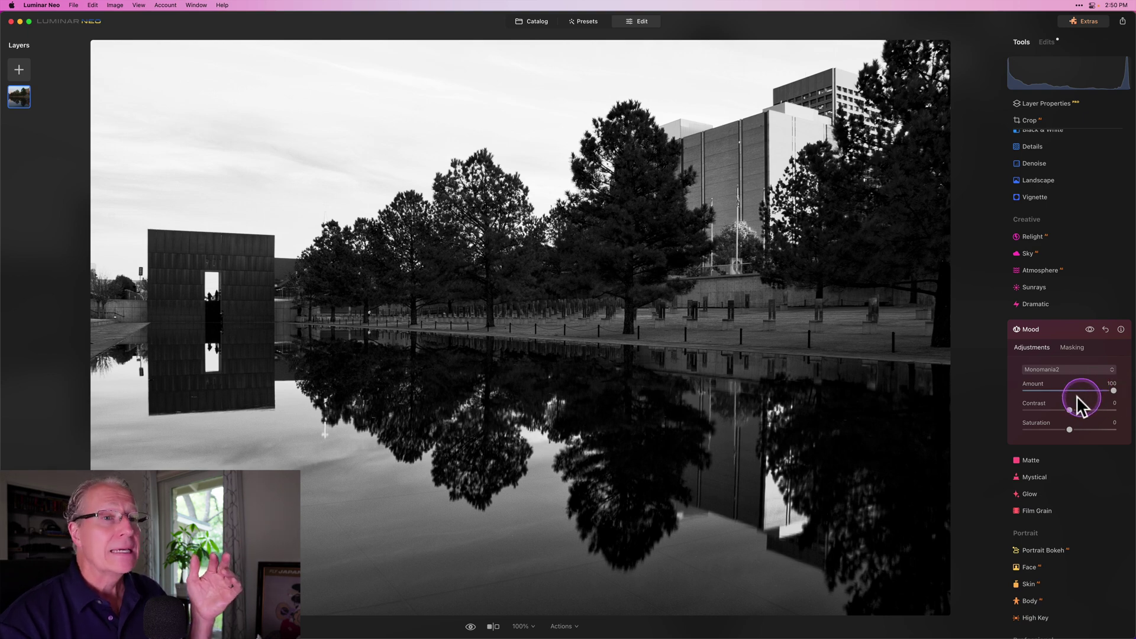
# Step: Lower the Monomania2 LUT's Amount to 30 and compare the photo with and without the Mood effect
pyautogui.moveTo(1045, 391)
pyautogui.mouseDown()
pyautogui.moveTo(1090, 392)
pyautogui.moveTo(1055, 390)
pyautogui.mouseUp()
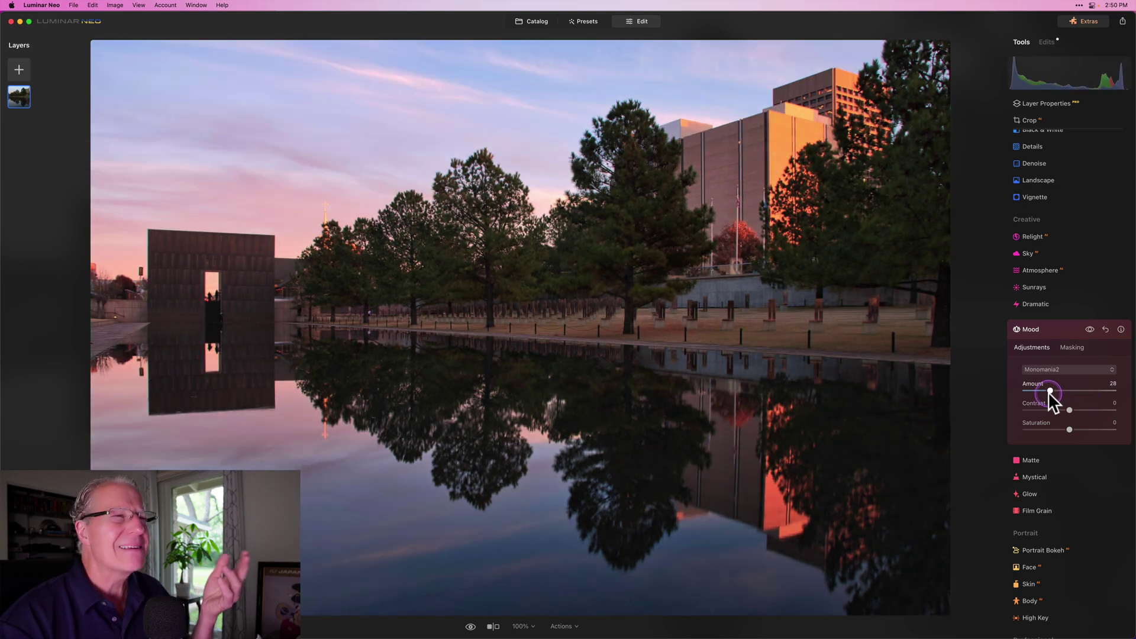
pyautogui.moveTo(1060, 389)
pyautogui.mouseDown()
pyautogui.moveTo(1130, 390)
pyautogui.moveTo(1038, 389)
pyautogui.mouseUp()
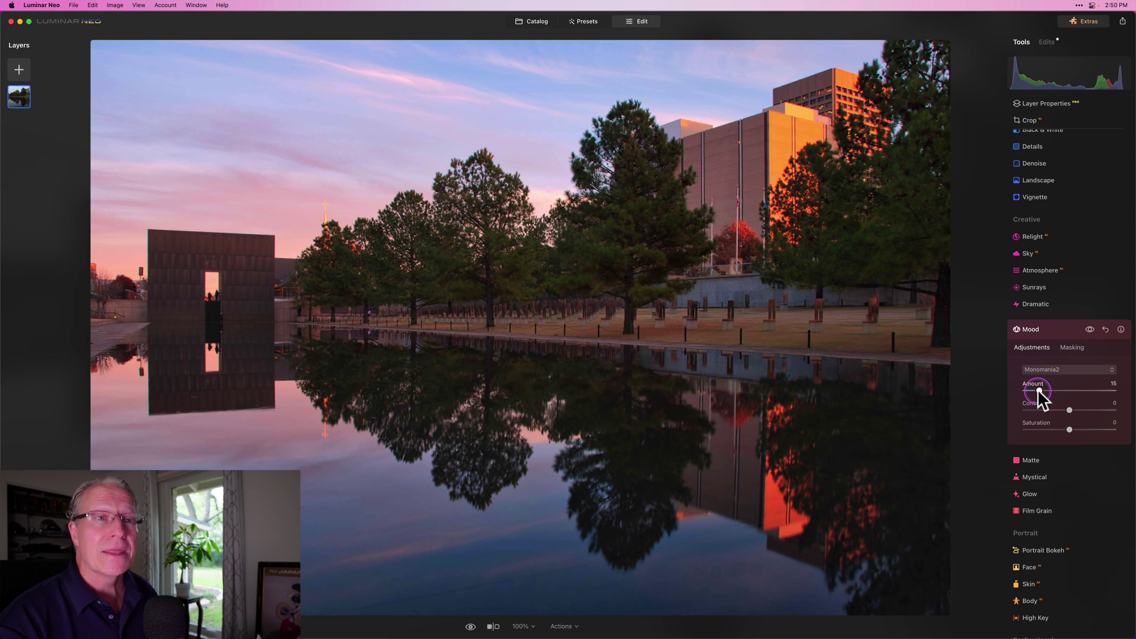
pyautogui.moveTo(1037, 389); pyautogui.dragTo(1052, 391)
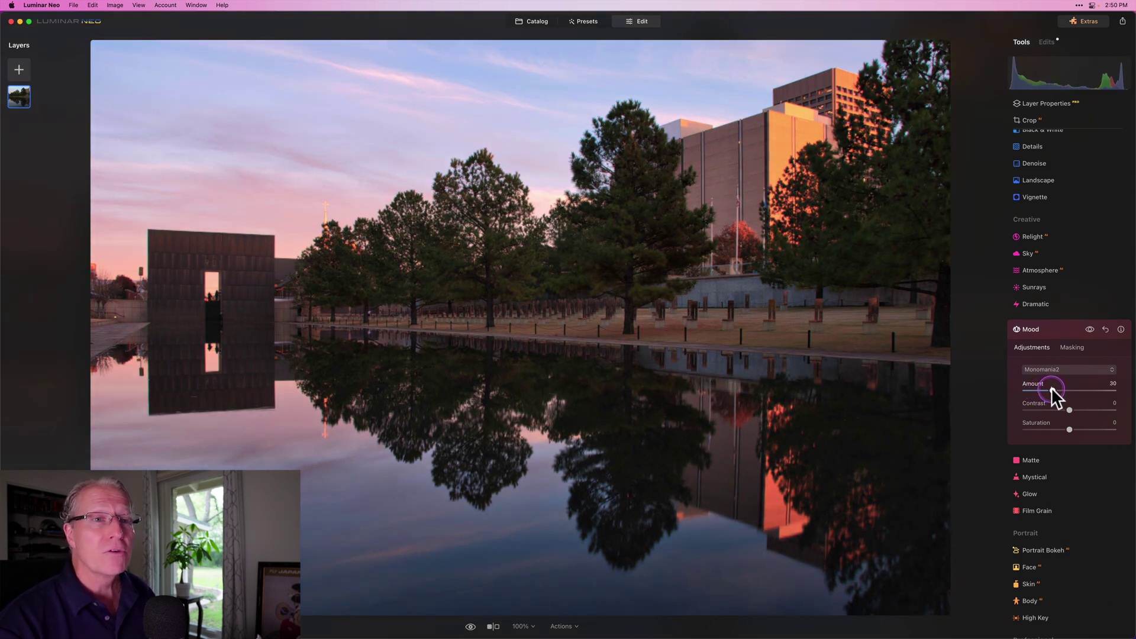
pyautogui.click(1052, 391)
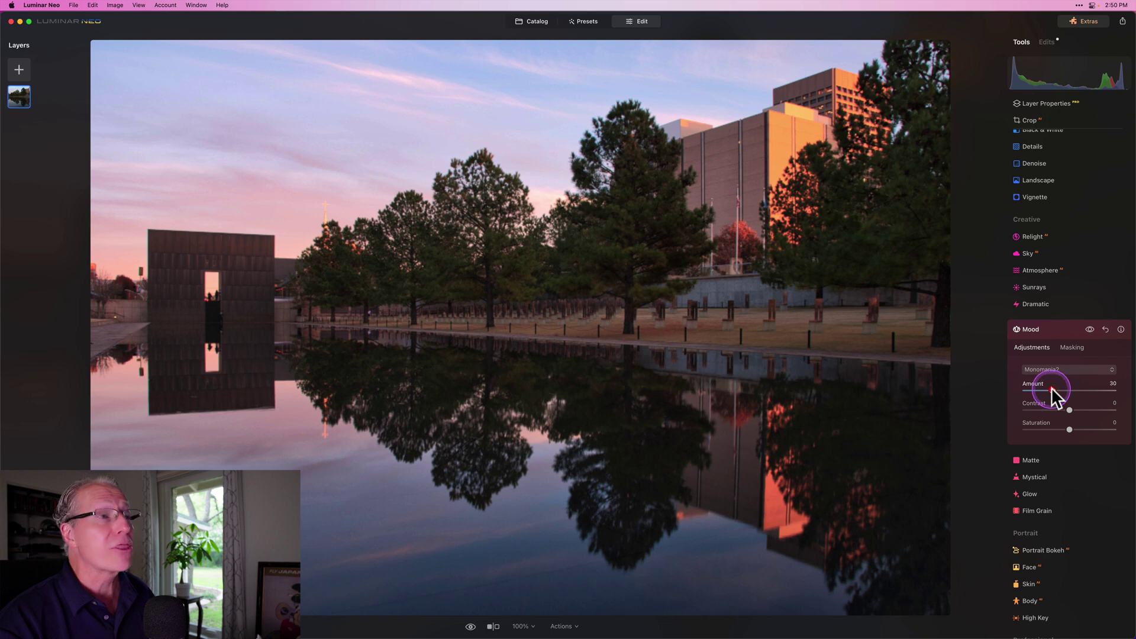
pyautogui.click(1089, 329)
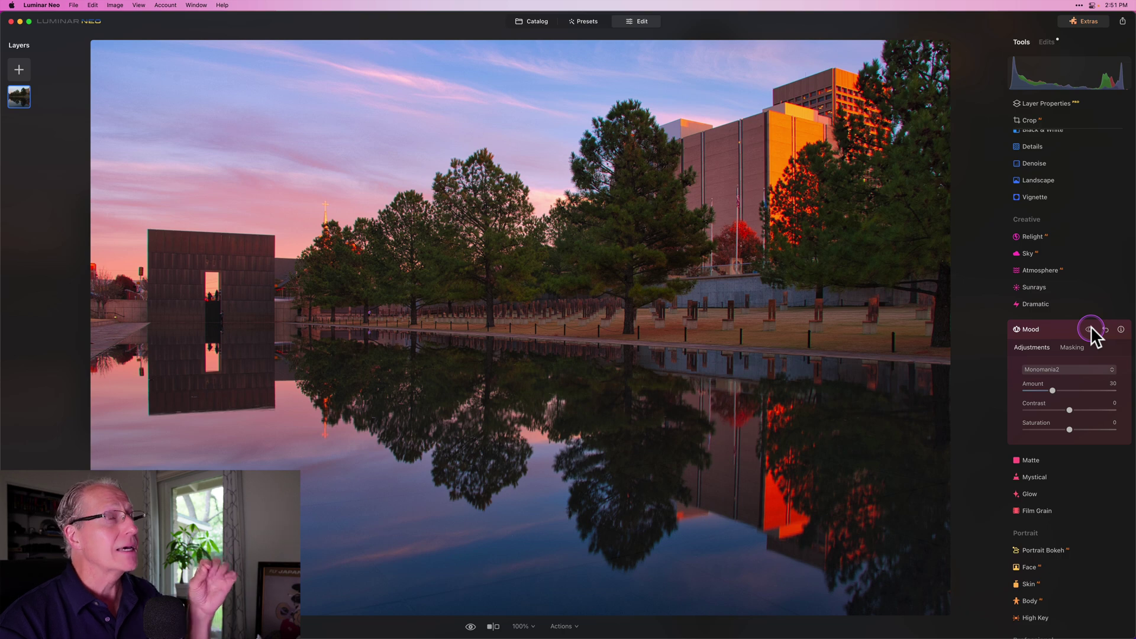
pyautogui.click(1088, 329)
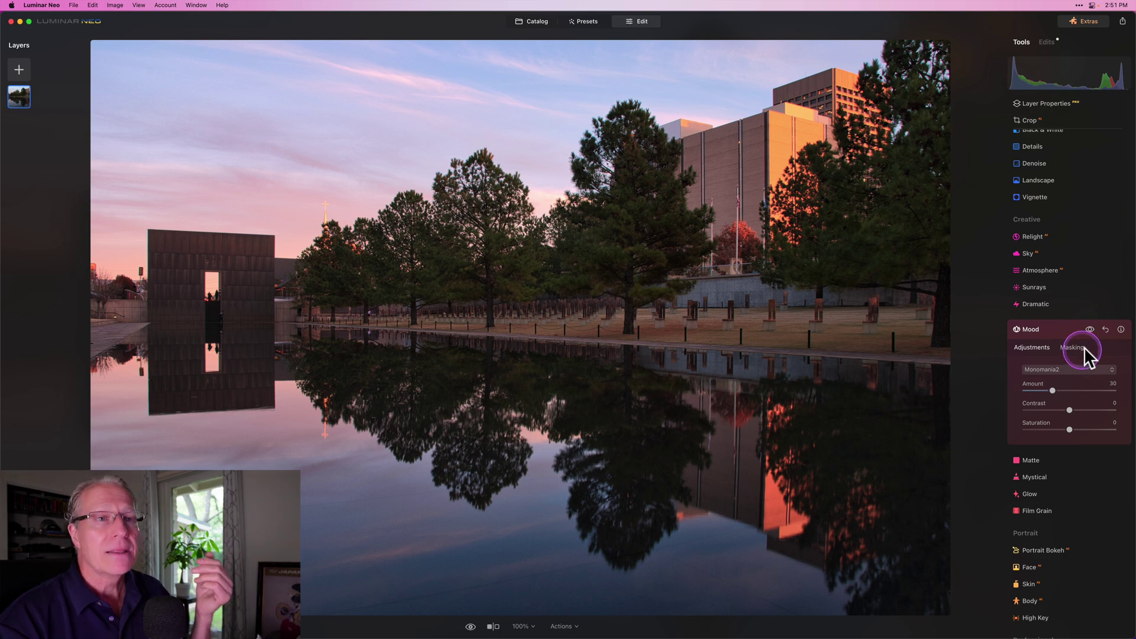
# Step: Reset the Mood tool and apply the Lovely Light custom LUT at an Amount of 40
pyautogui.click(1105, 329)
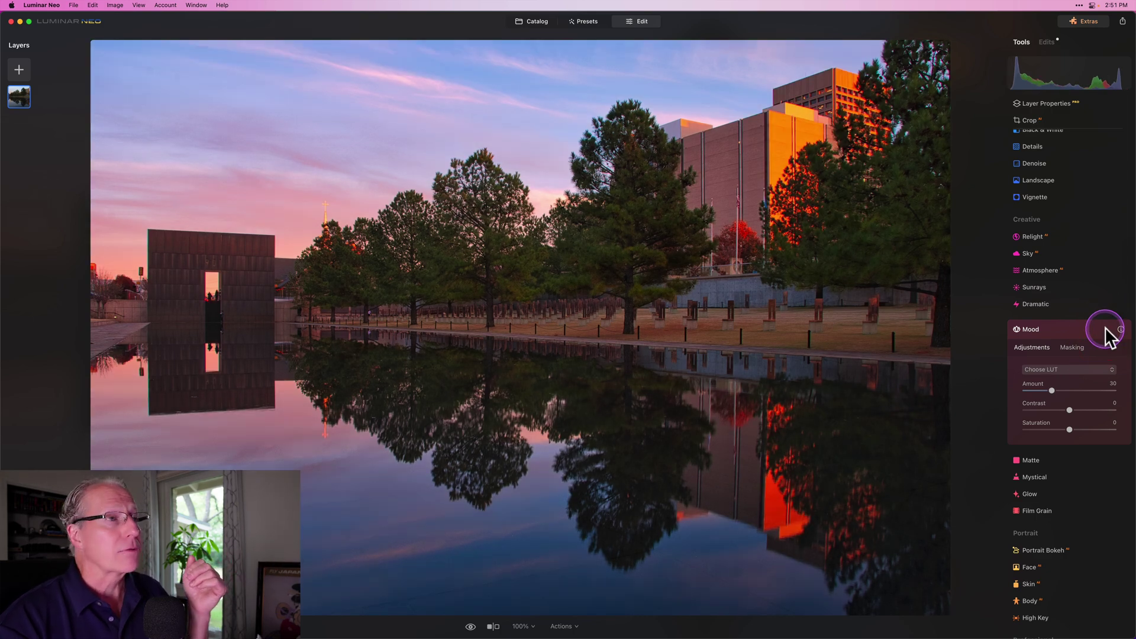
pyautogui.click(1028, 368)
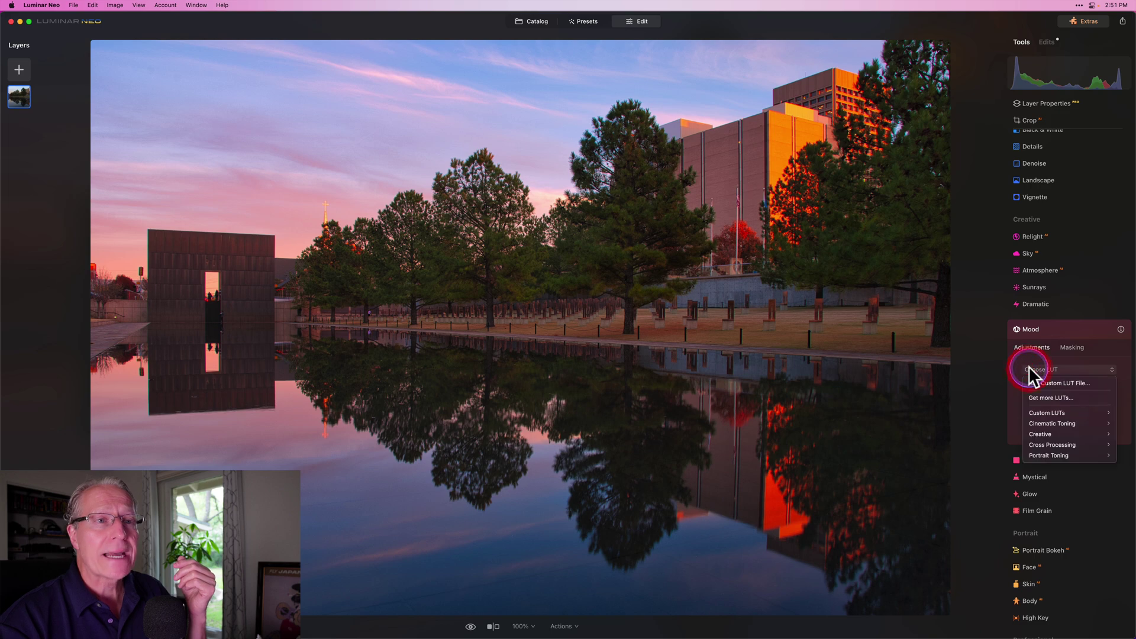
pyautogui.moveTo(1044, 411)
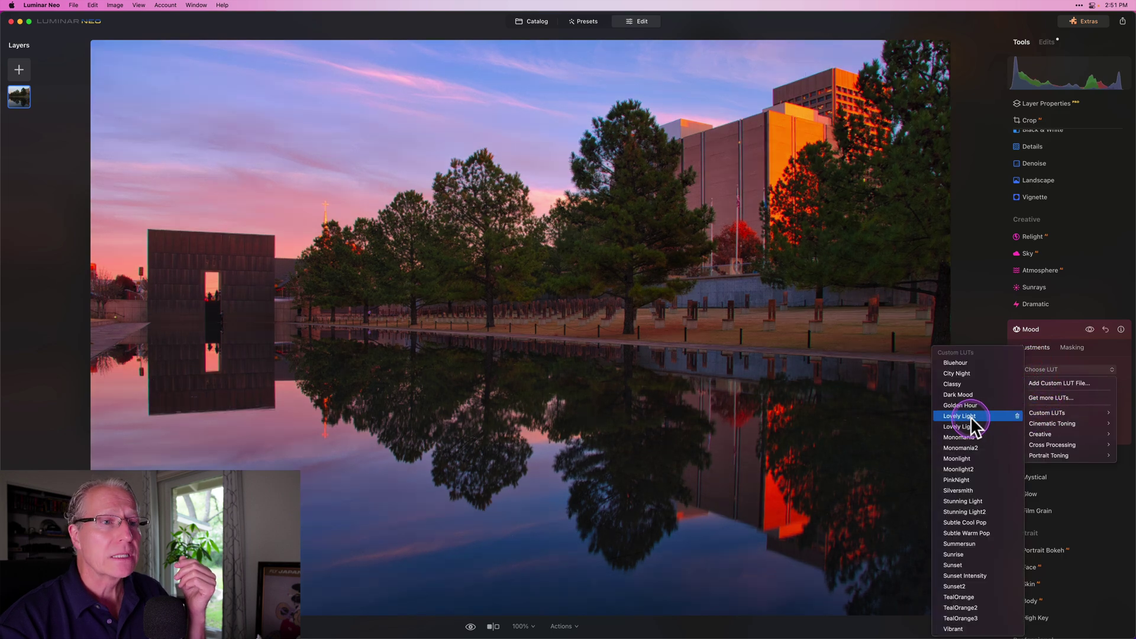
pyautogui.click(970, 417)
pyautogui.click(1050, 390)
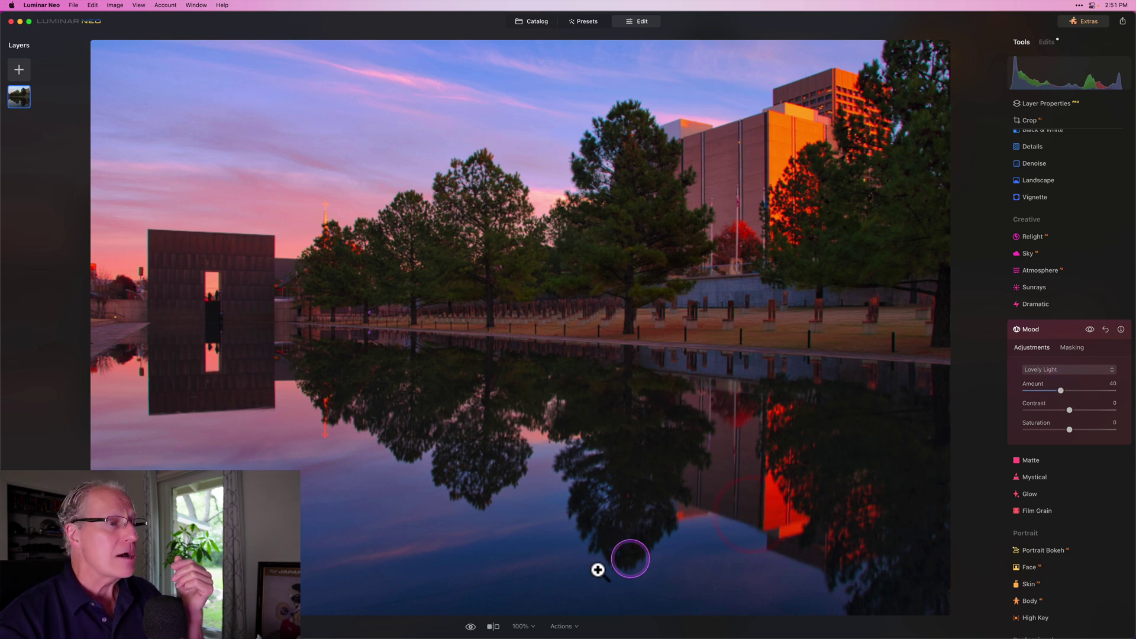
# Step: Save the current adjustments, including the LUT, as a new custom preset named Sunset2 LUT
pyautogui.click(563, 627)
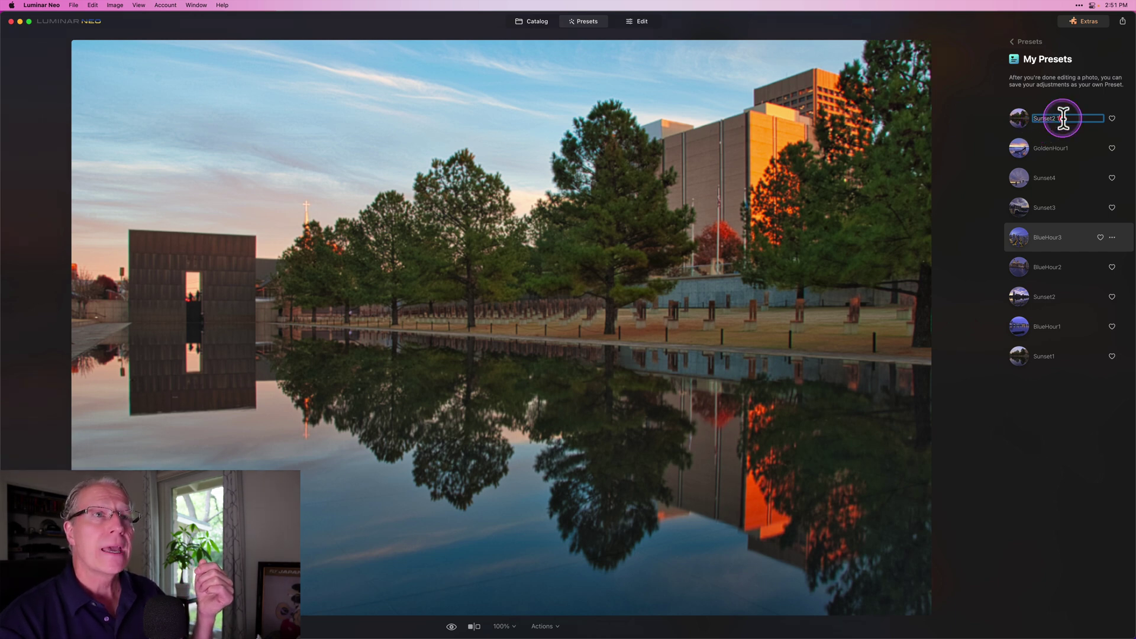
pyautogui.click(1090, 118)
pyautogui.press('BackSpace')
pyautogui.press('BackSpace')
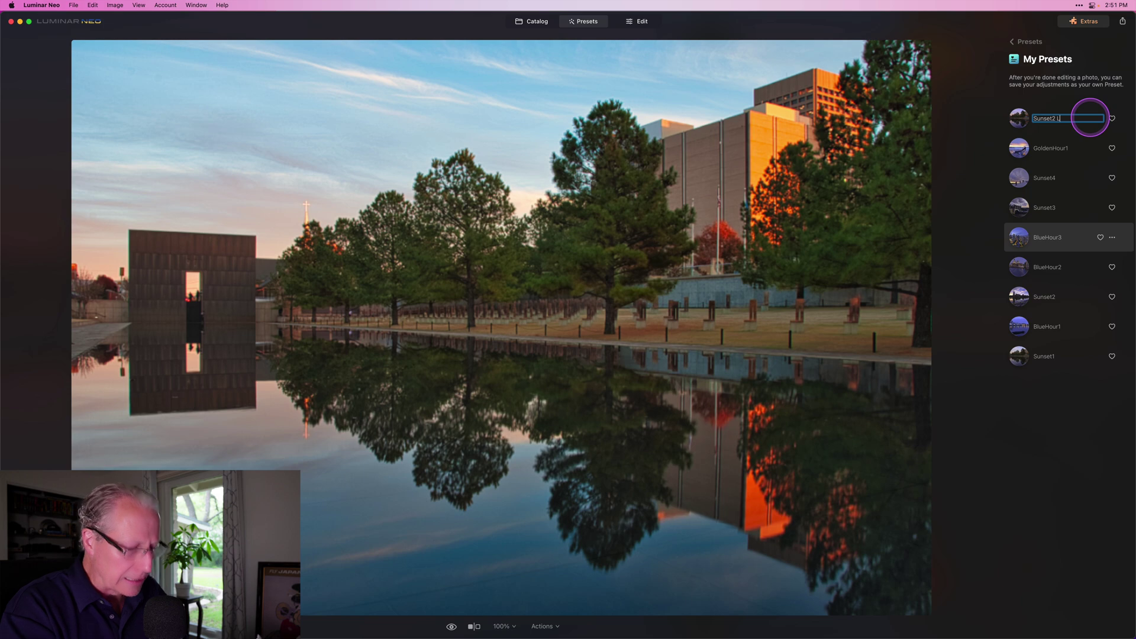
pyautogui.write('LUT')
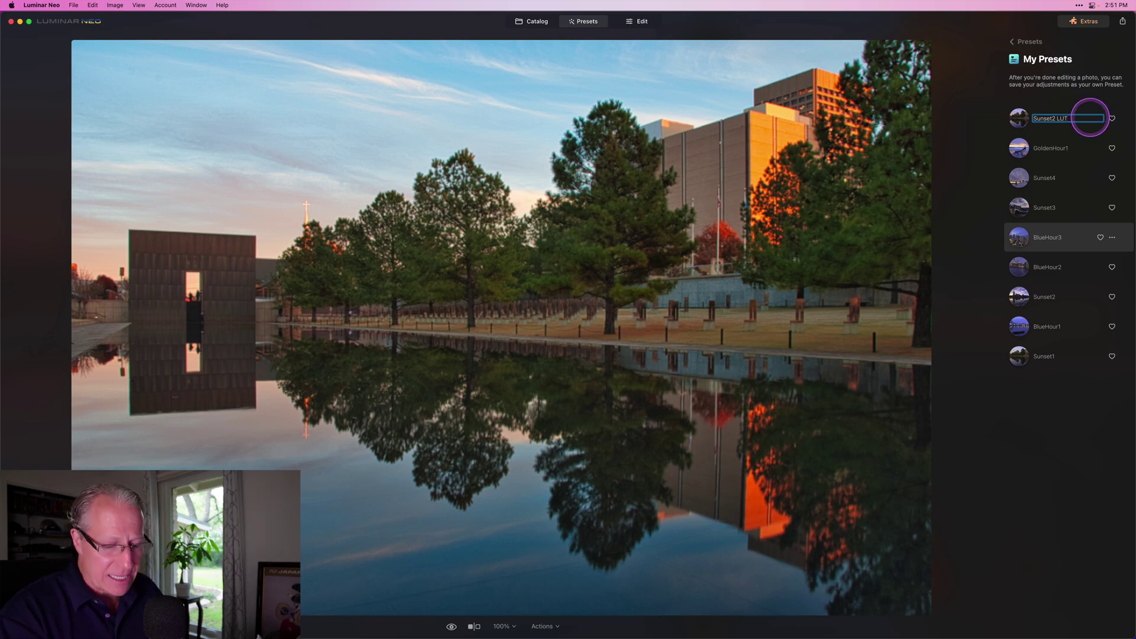
pyautogui.press('Return')
pyautogui.click(1090, 118)
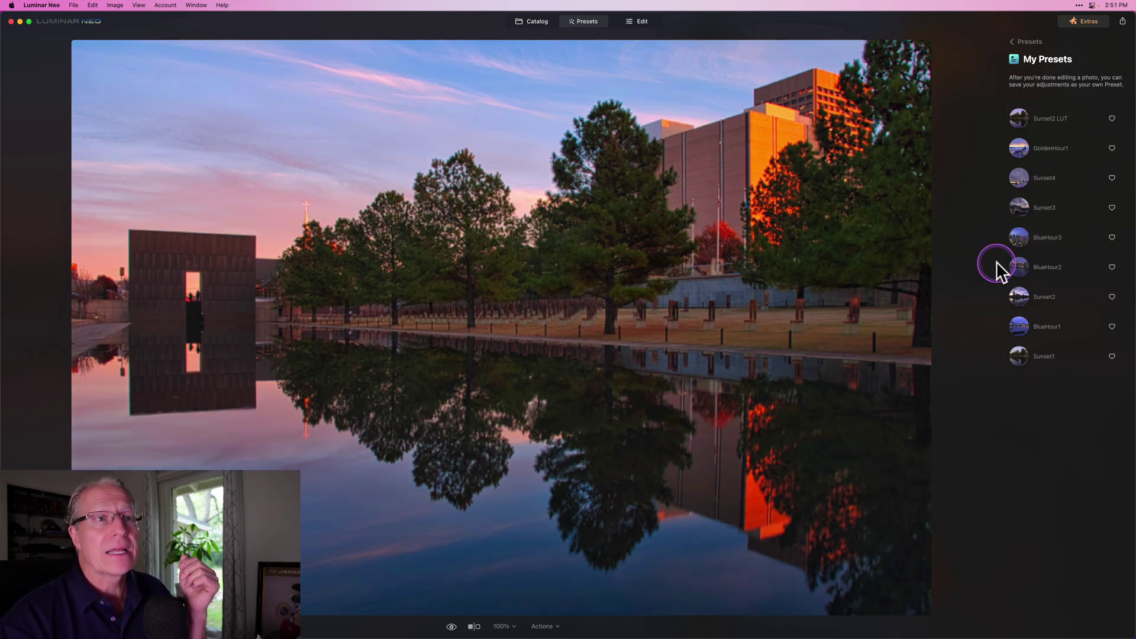
# Step: Compare the Sunset2 preset with the Sunset2 LUT preset on the photo
pyautogui.click(1016, 296)
pyautogui.click(1021, 129)
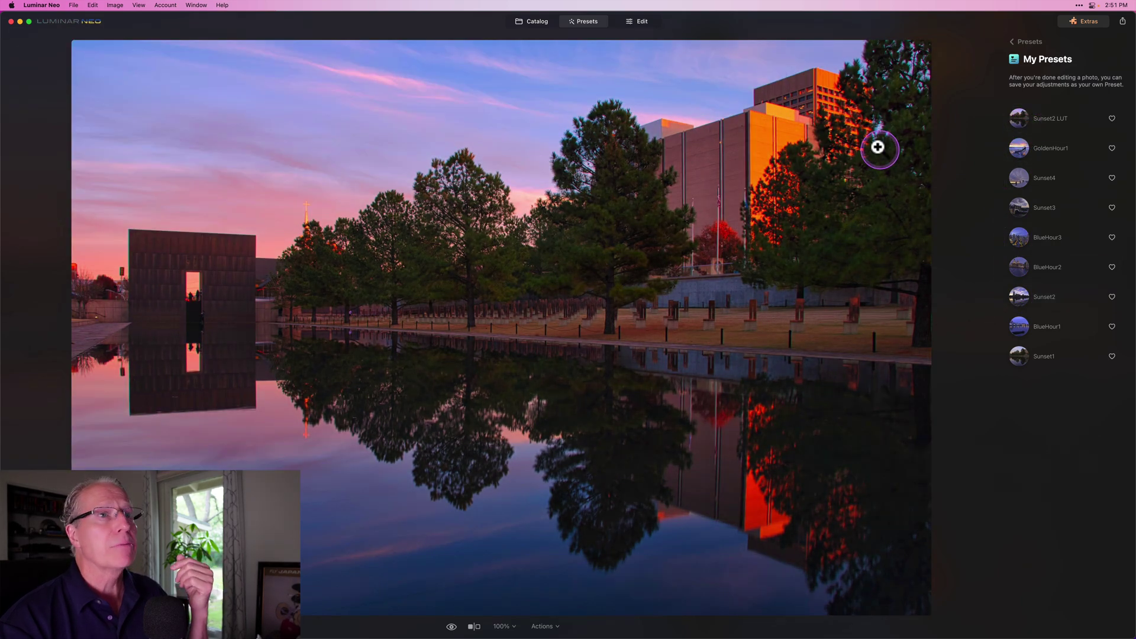
pyautogui.moveTo(1015, 122)
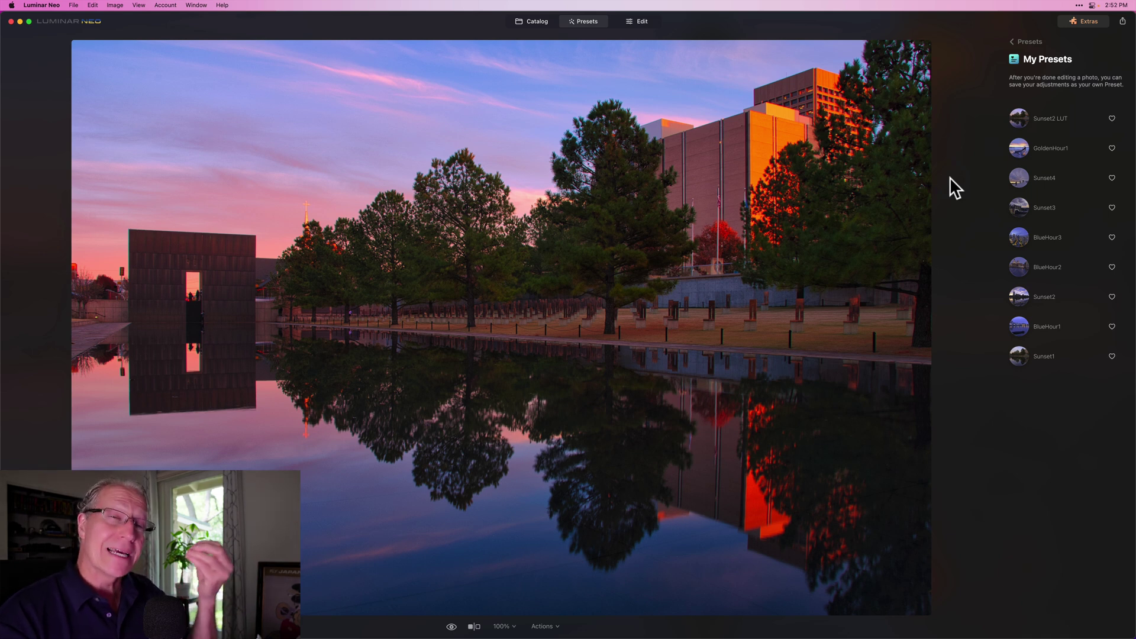
pyautogui.moveTo(1045, 116); pyautogui.dragTo(987, 135)
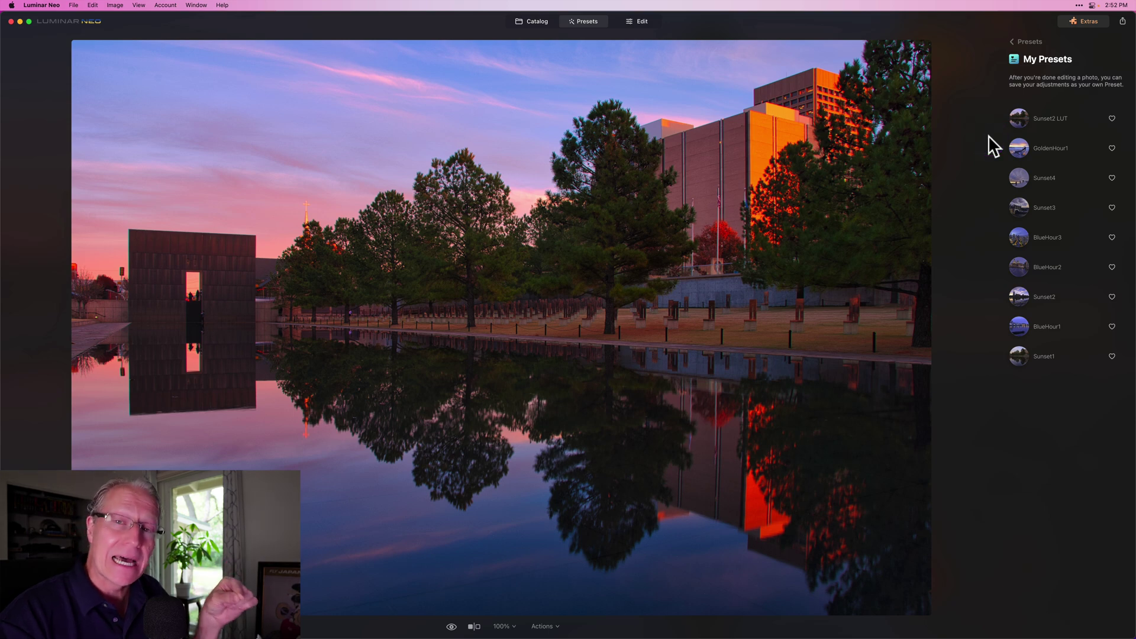
# Step: Switch to Preview to review the Neo-Presets-vs-LUTs comparison chart, and return to Luminar Neo
pyautogui.press('super+Tab')
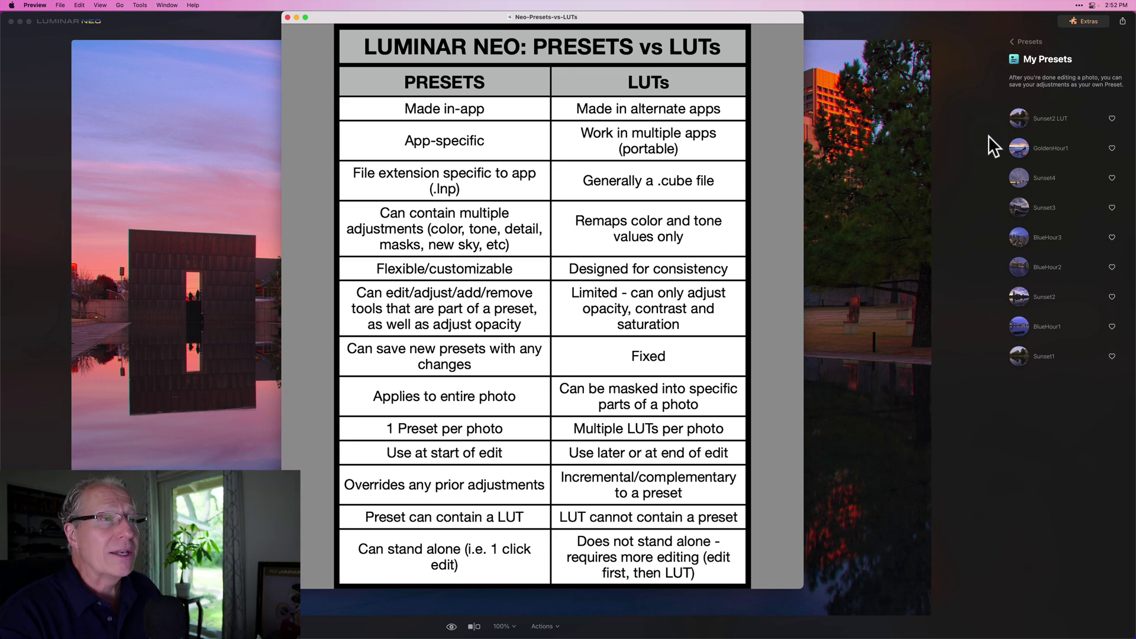
pyautogui.click(988, 135)
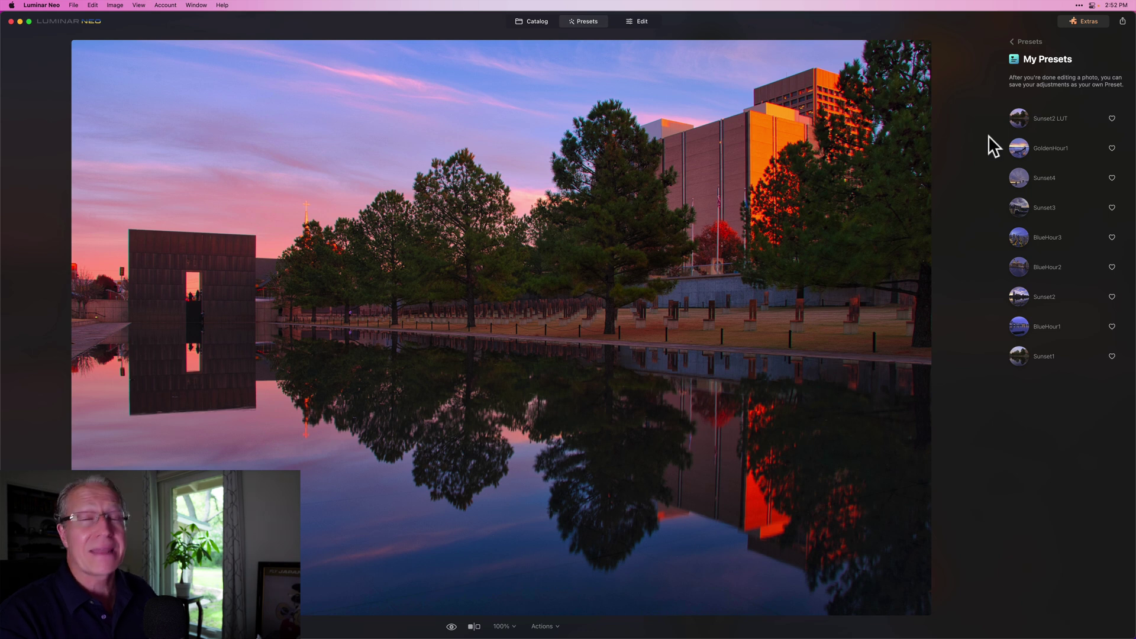